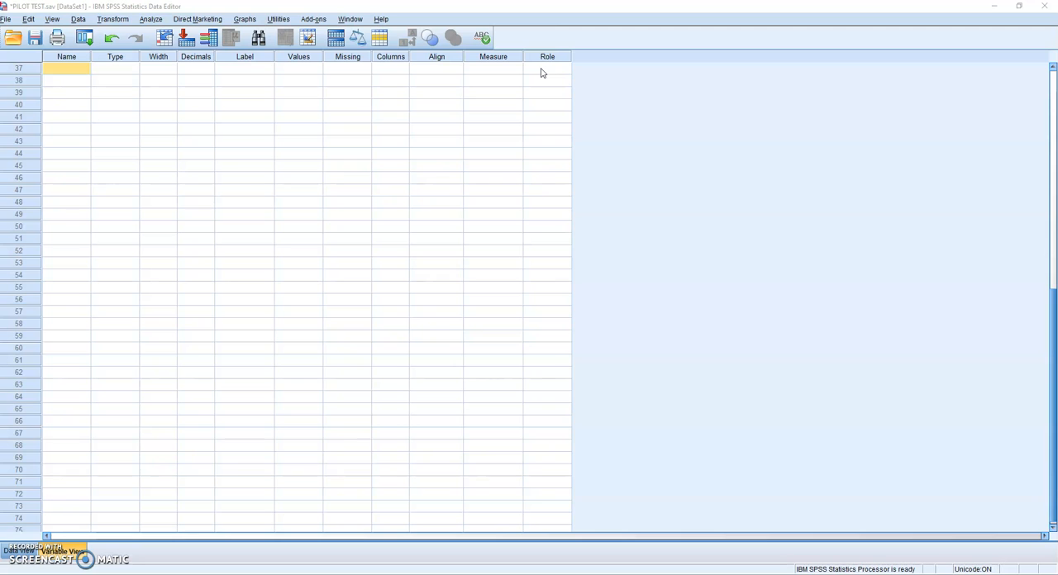
# Step: Add a new variable named Q36 in row 37 of the variable list
pyautogui.click(74, 57)
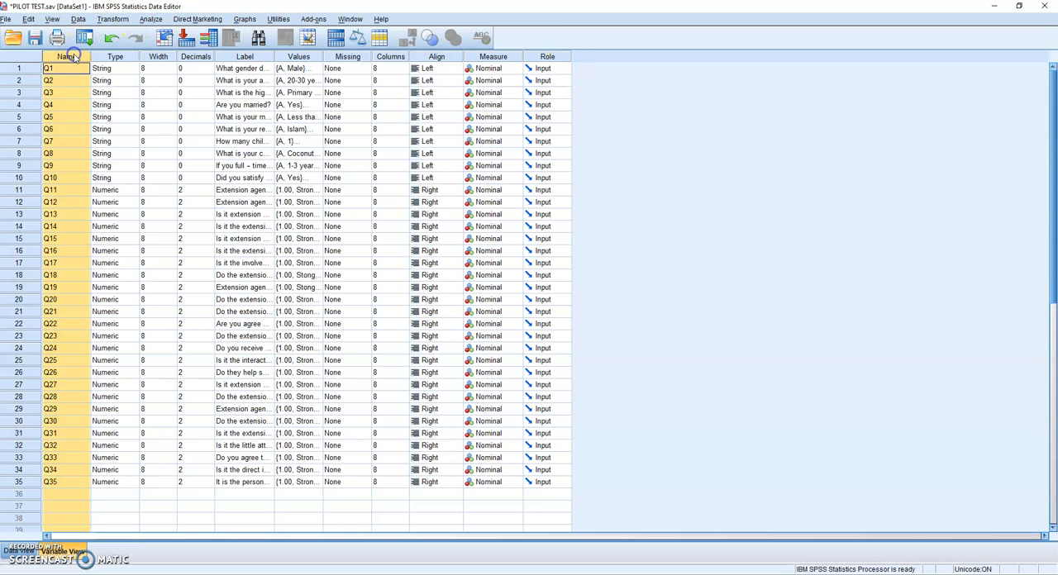
pyautogui.scroll(-12, 69, 87)
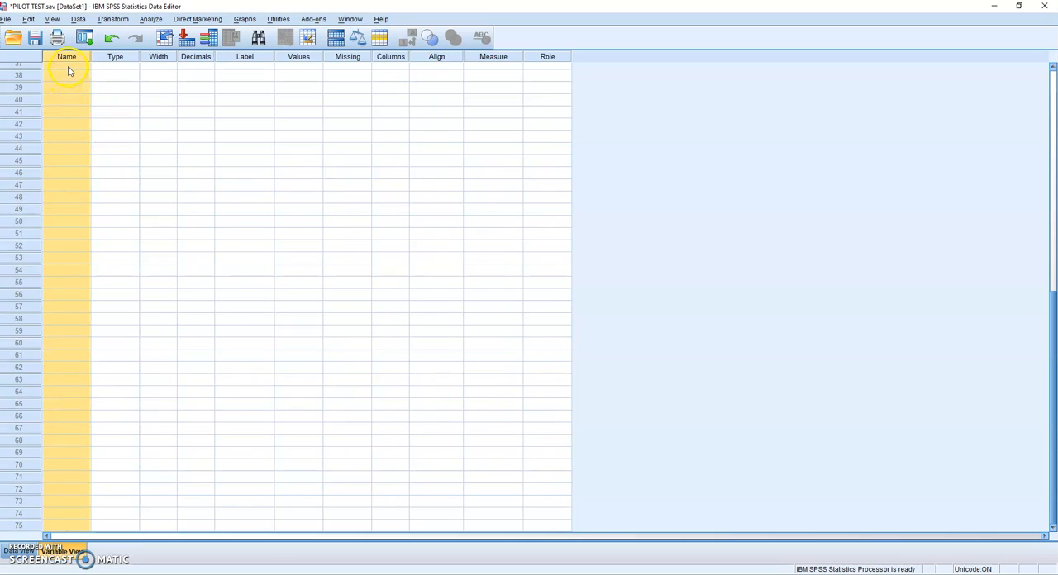
pyautogui.click(68, 70)
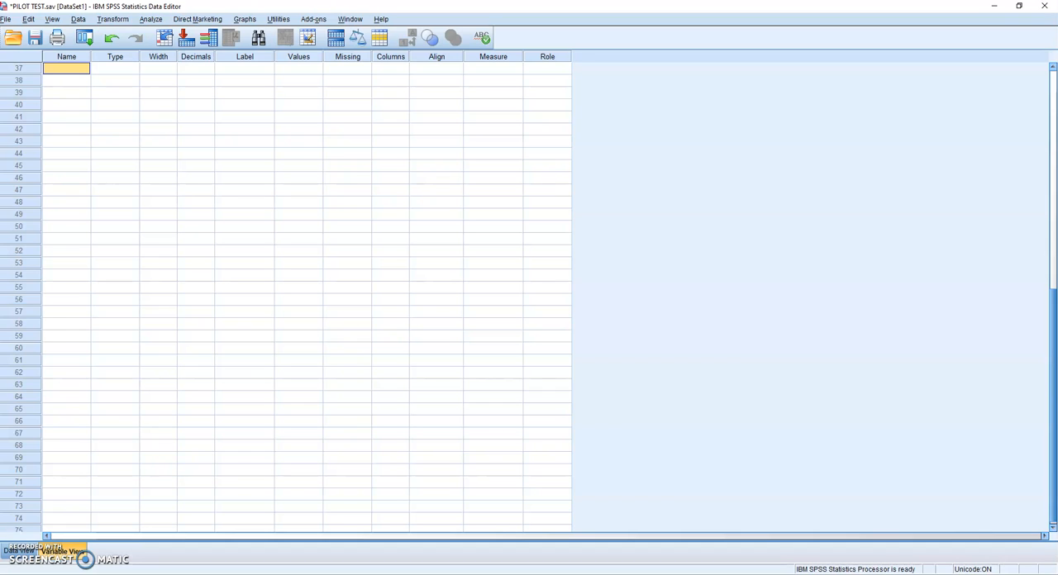
pyautogui.write('q')
pyautogui.write('Q')
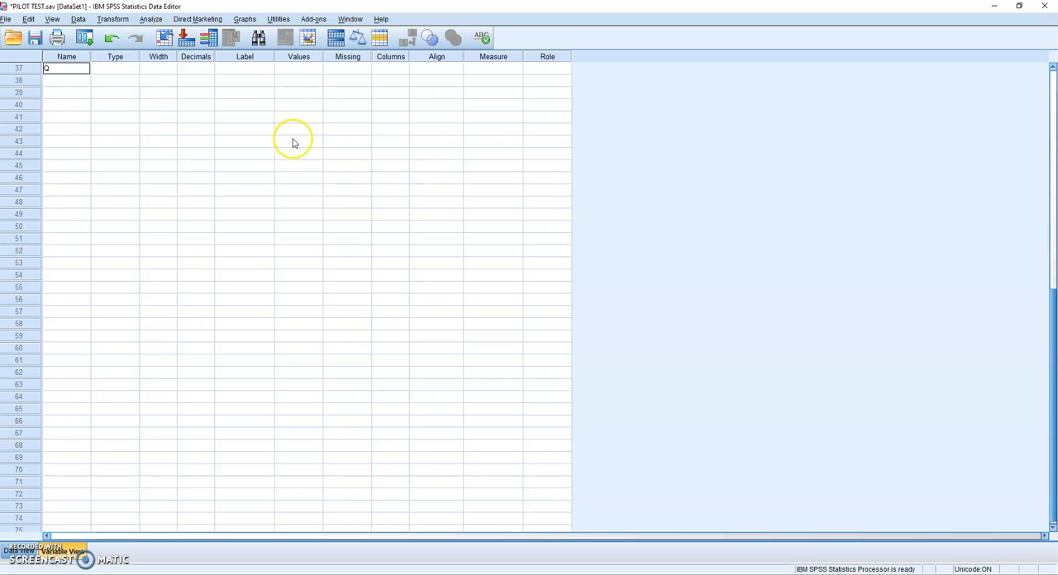
pyautogui.scroll(3, 340, 236)
pyautogui.scroll(-3, 162, 170)
pyautogui.press('Tab')
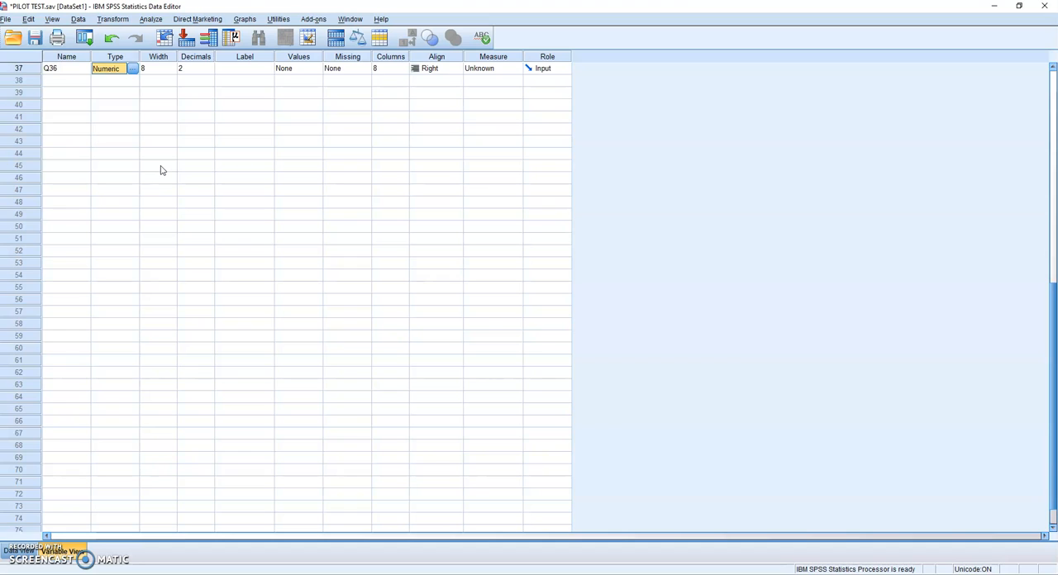
# Step: Set the variable type of Q36 to String
pyautogui.click(132, 69)
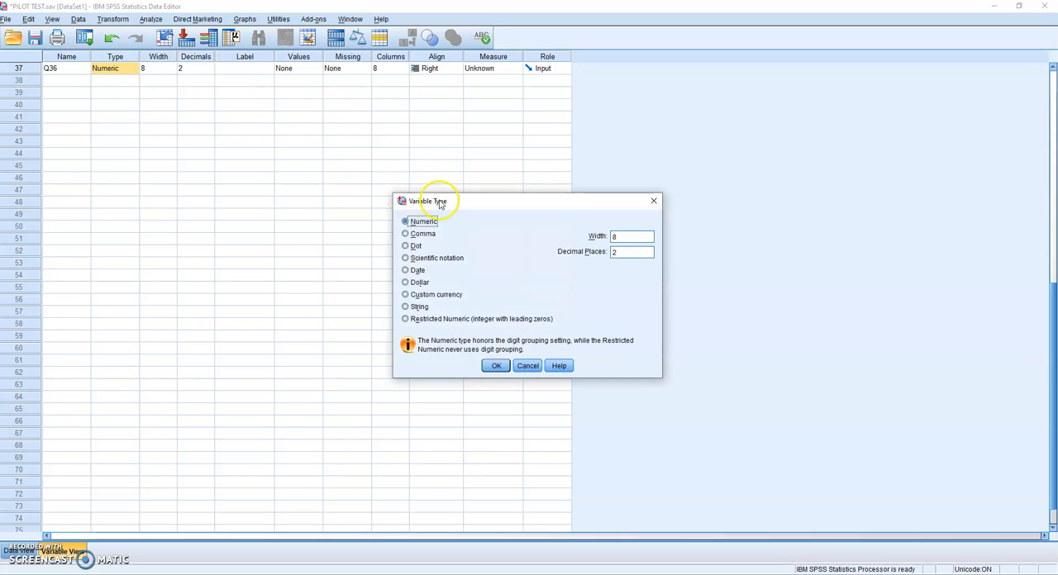
pyautogui.click(412, 308)
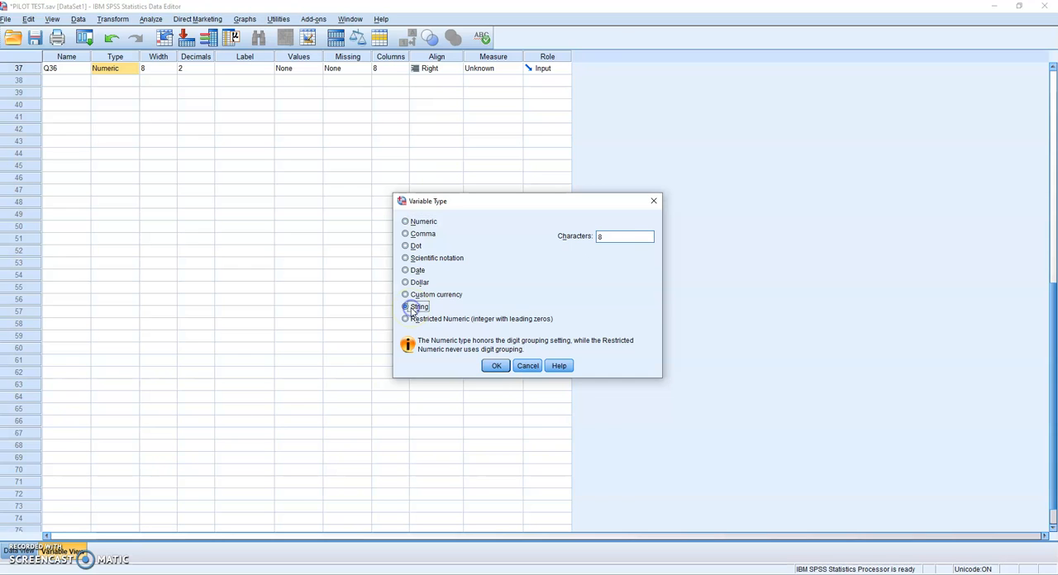
pyautogui.click(498, 370)
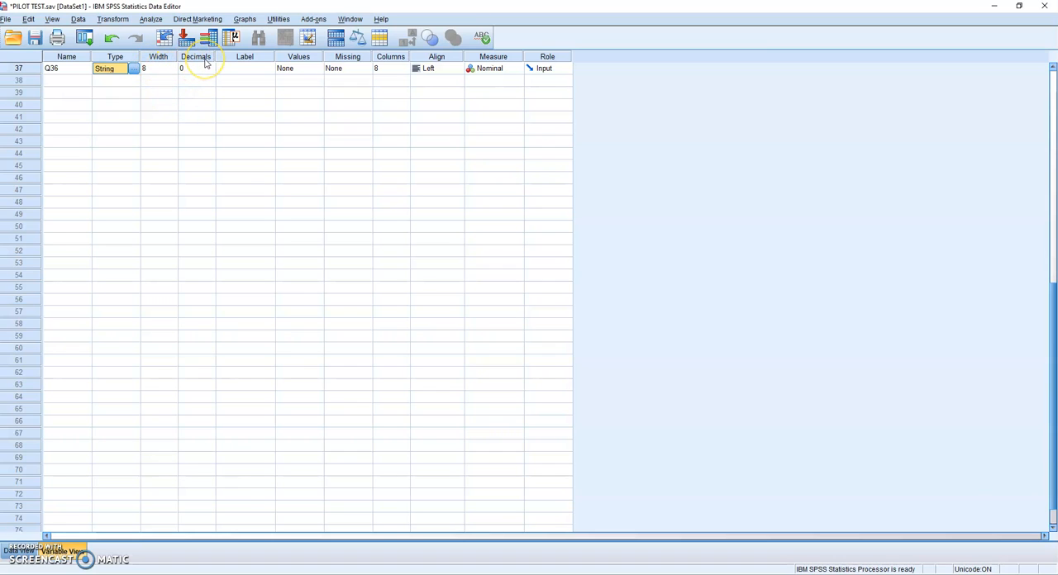
# Step: Label the variable Q36 "What is your gender?"
pyautogui.click(253, 68)
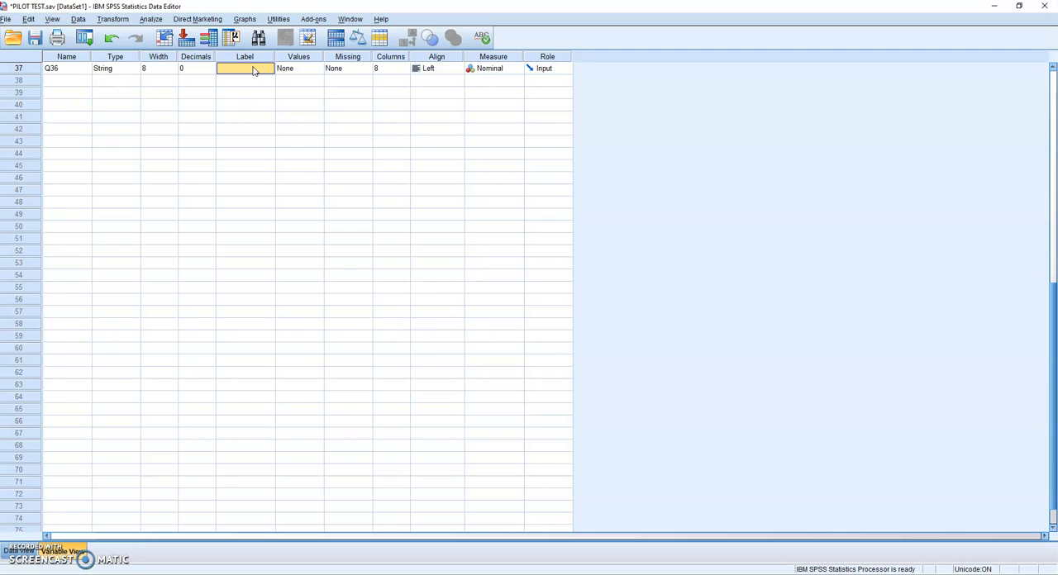
pyautogui.write('wHA')
pyautogui.press('BackSpace')
pyautogui.press('BackSpace')
pyautogui.write('W')
pyautogui.write('hat is uy')
pyautogui.write('ur gender')
pyautogui.write('?')
# Step: Add a value label to Q36 that defines value A as Male
pyautogui.click(300, 57)
pyautogui.scroll(-9, 318, 107)
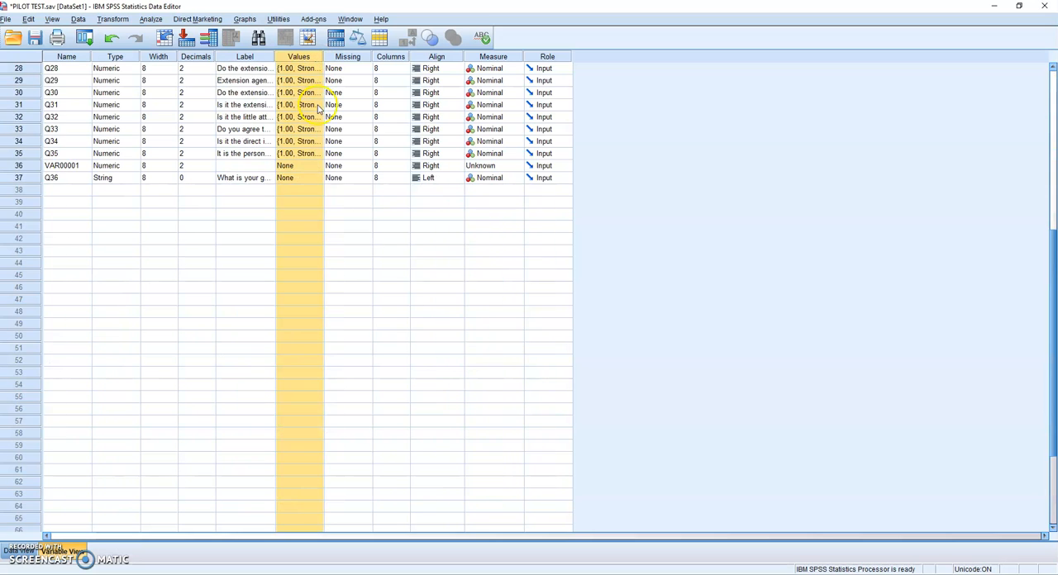
pyautogui.scroll(-4, 319, 108)
pyautogui.scroll(1, 315, 90)
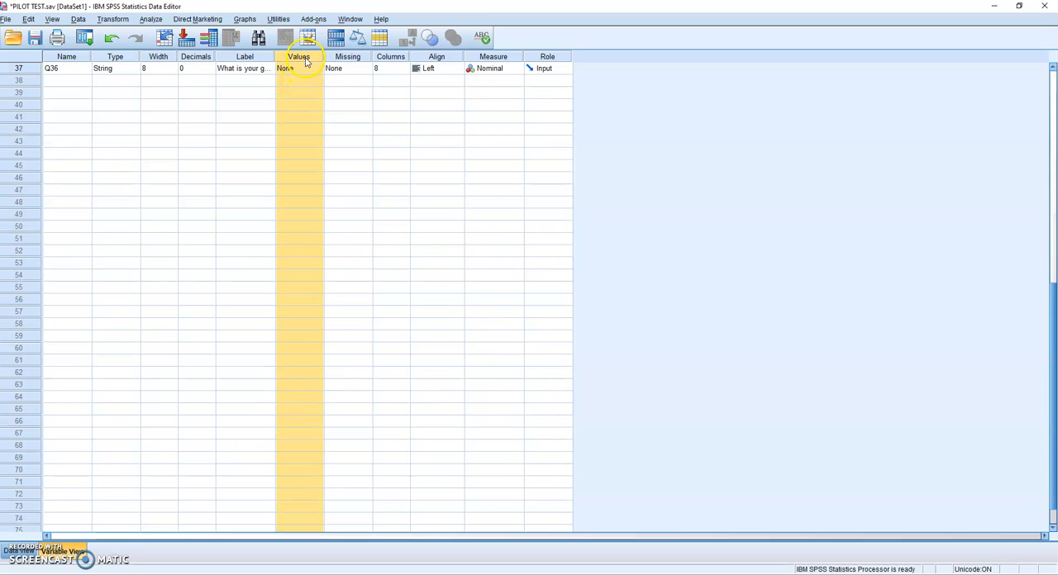
pyautogui.click(306, 68)
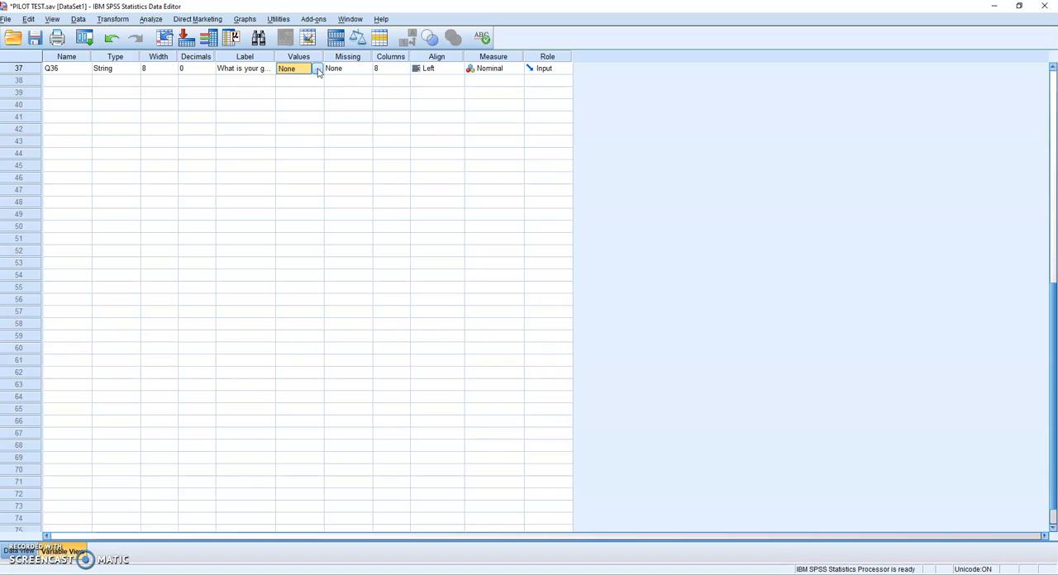
pyautogui.click(317, 70)
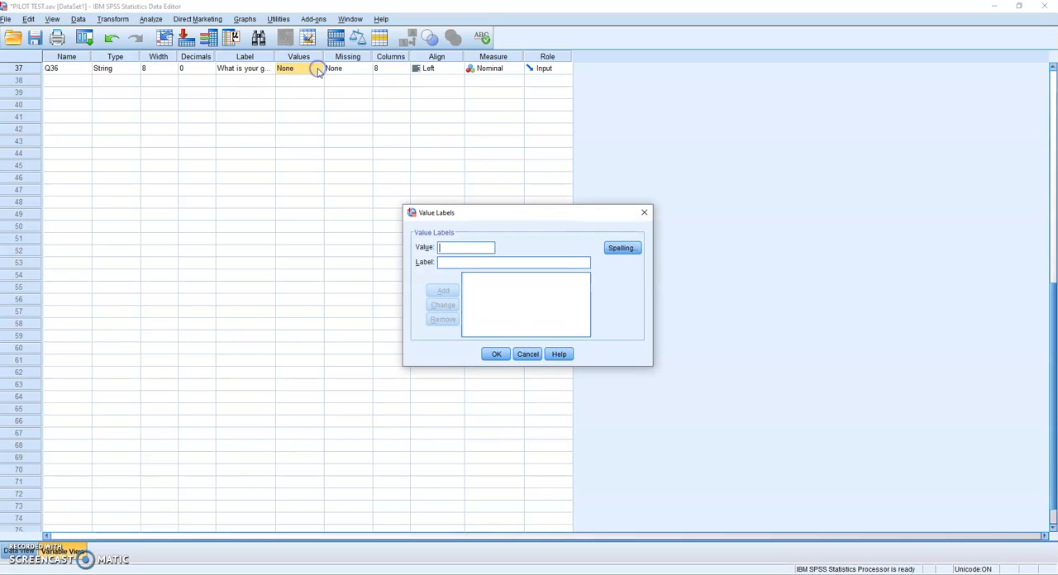
pyautogui.click(451, 247)
pyautogui.write('A')
pyautogui.press('Tab')
pyautogui.write('M')
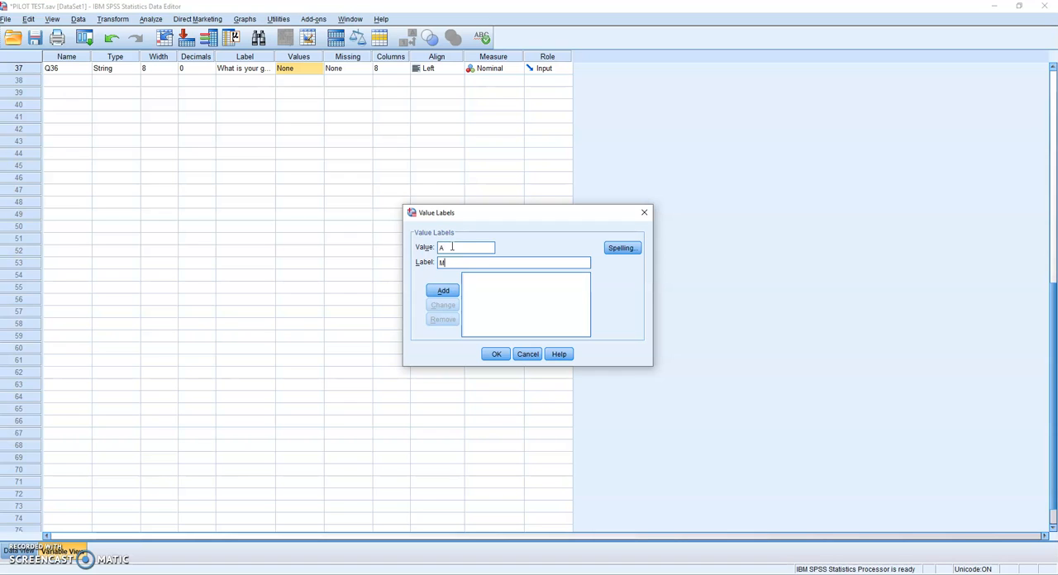
pyautogui.write('ale')
pyautogui.click(447, 290)
# Step: Define value B as Female for Q36 and apply its value labels
pyautogui.write('B')
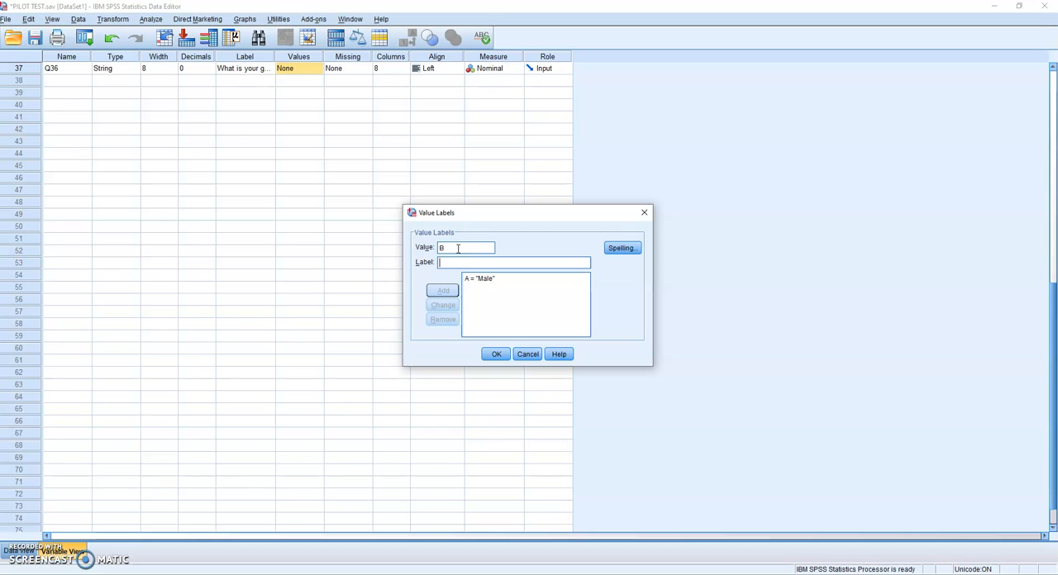
pyautogui.write(' = "Female')
pyautogui.press('Return')
pyautogui.click(496, 354)
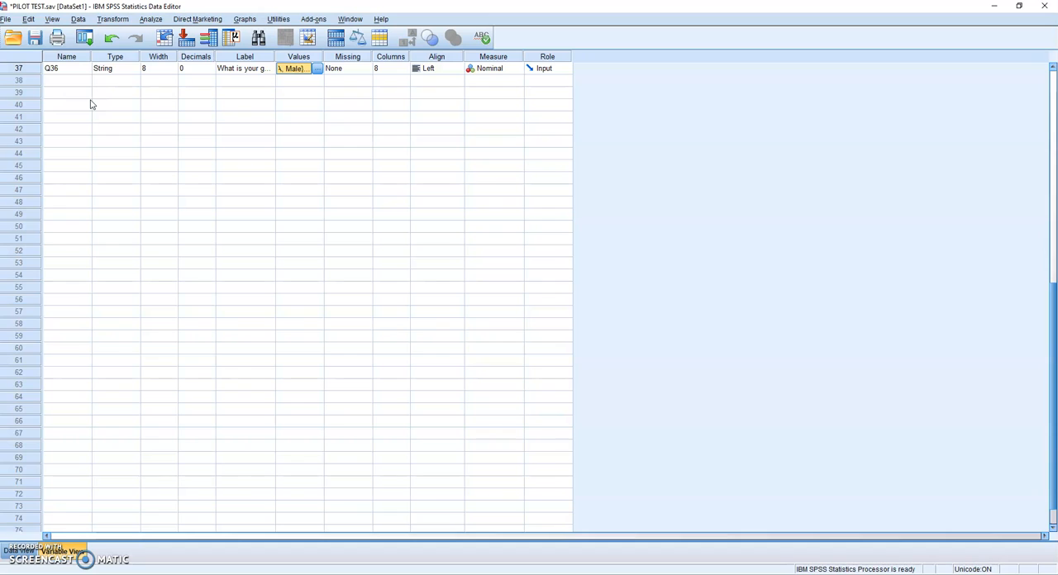
# Step: Add a variable named Q37 in row 38 and keep its type as Numeric
pyautogui.click(63, 83)
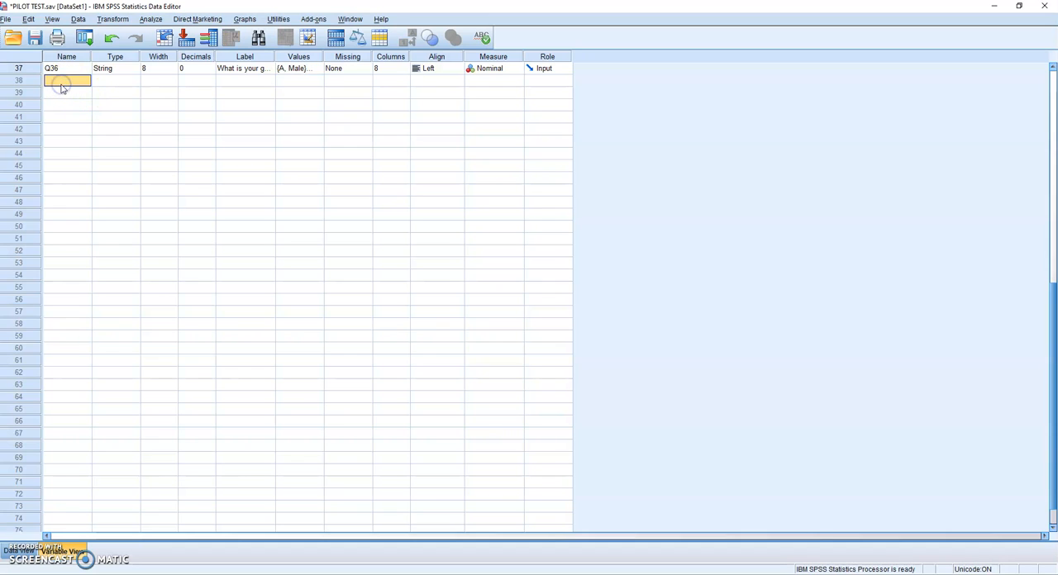
pyautogui.write('Q3')
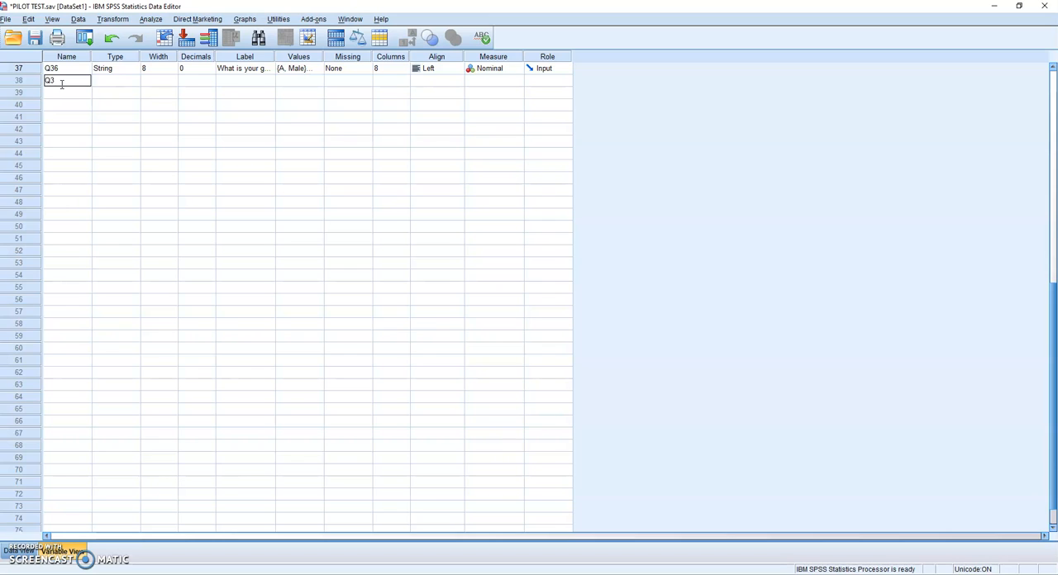
pyautogui.press('Tab')
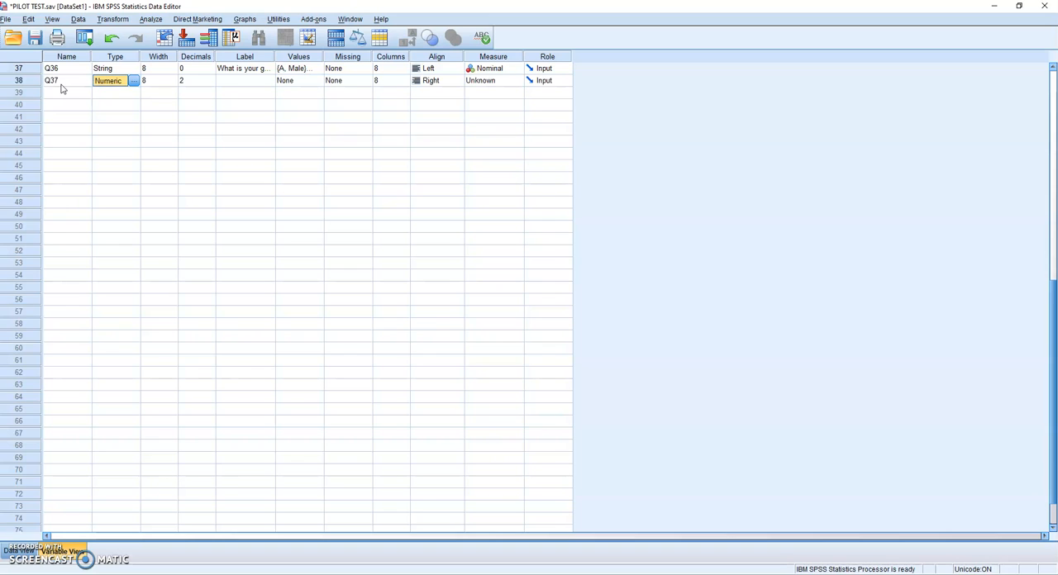
pyautogui.click(132, 81)
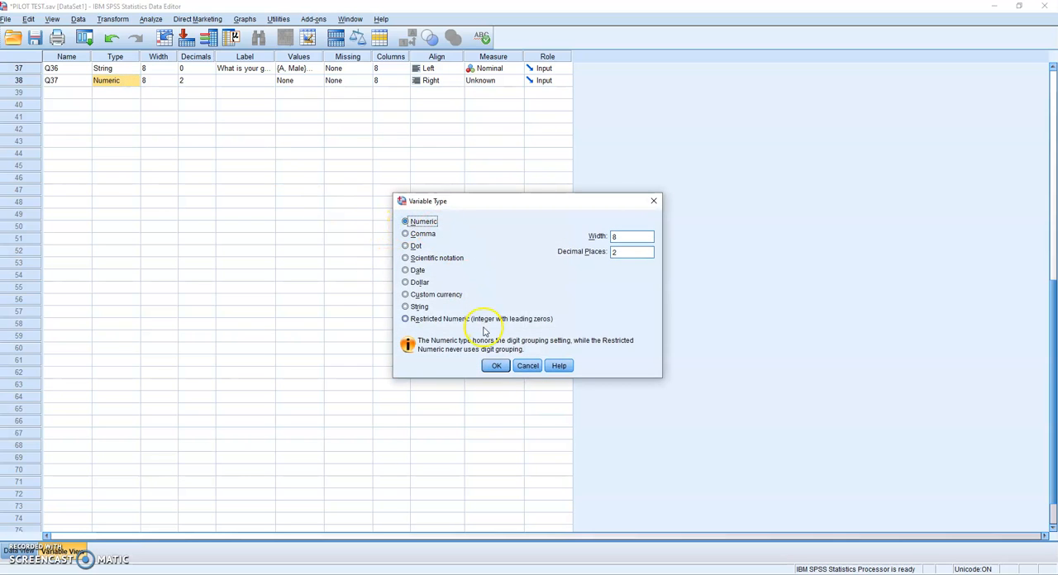
pyautogui.click(501, 367)
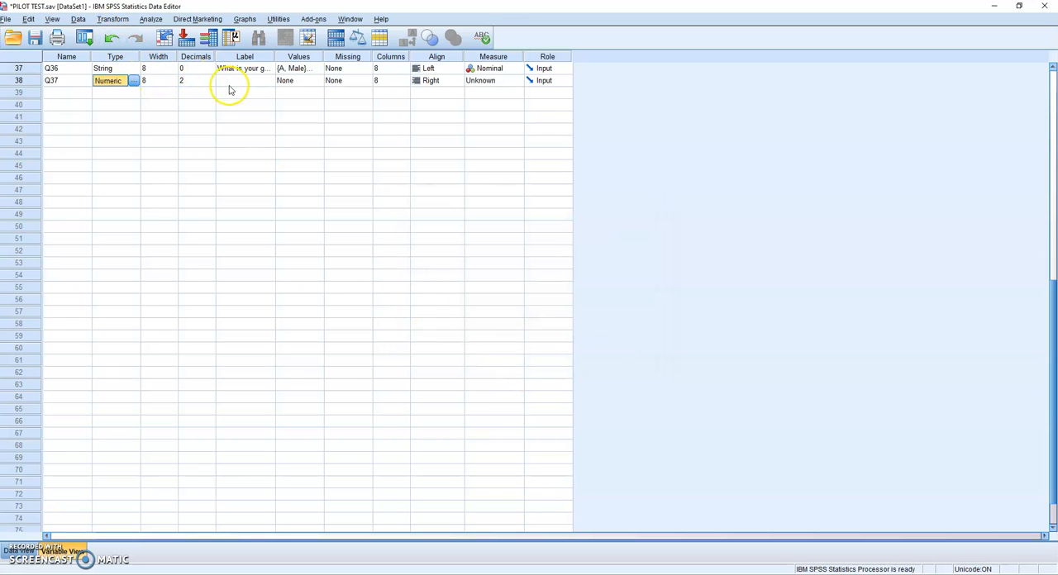
# Step: Label the variable Q37 "What is the roles of extension agent?"
pyautogui.click(231, 83)
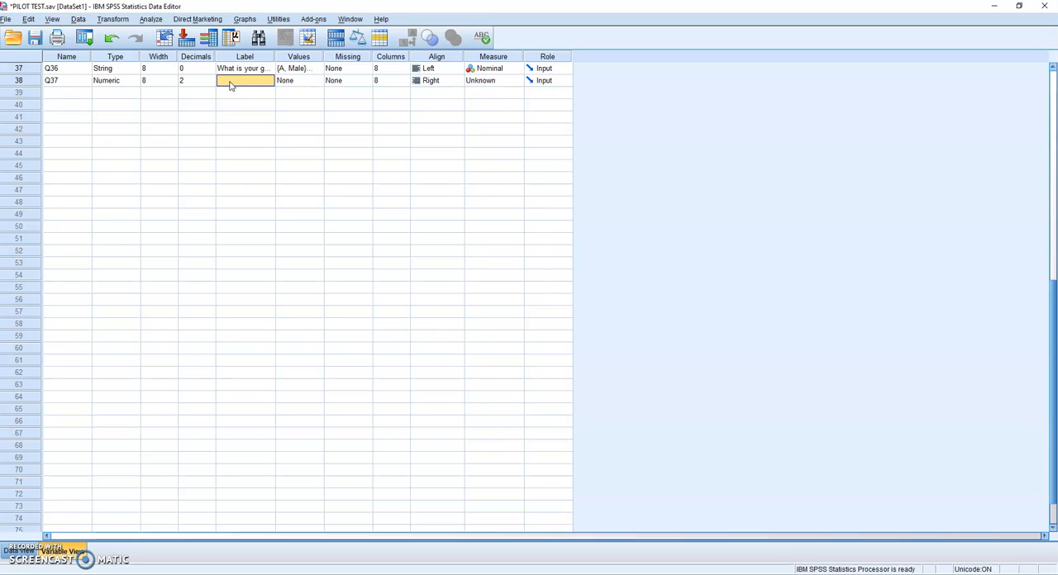
pyautogui.write('W')
pyautogui.press('BackSpace')
pyautogui.write('t is the roles of exte')
pyautogui.write('ns')
pyautogui.write('ion ane')
pyautogui.press('BackSpace')
pyautogui.press('BackSpace')
pyautogui.write('gent?')
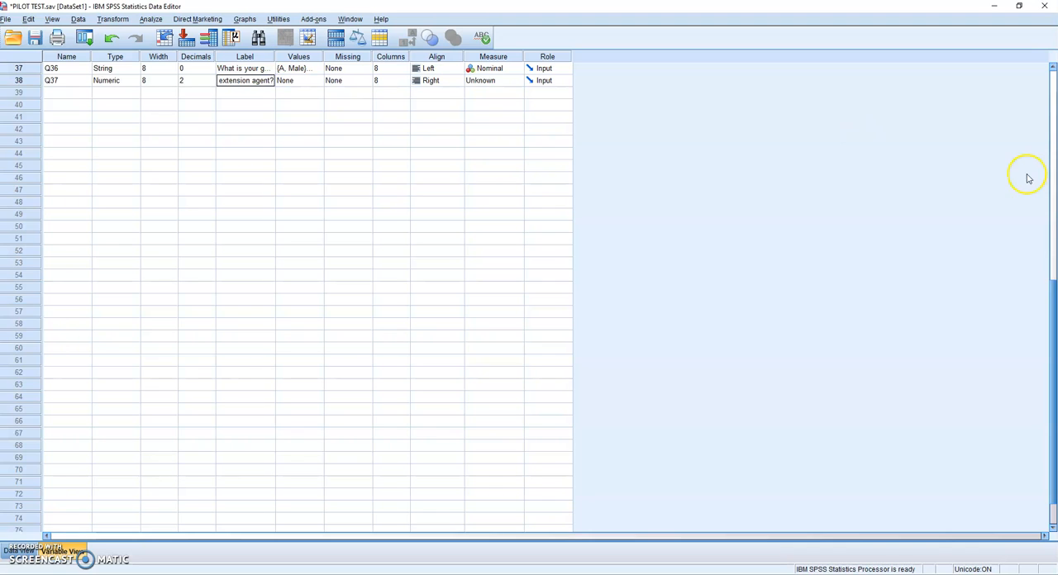
# Step: Try to define value A as Catalyst in the value labels of Q37
pyautogui.click(307, 80)
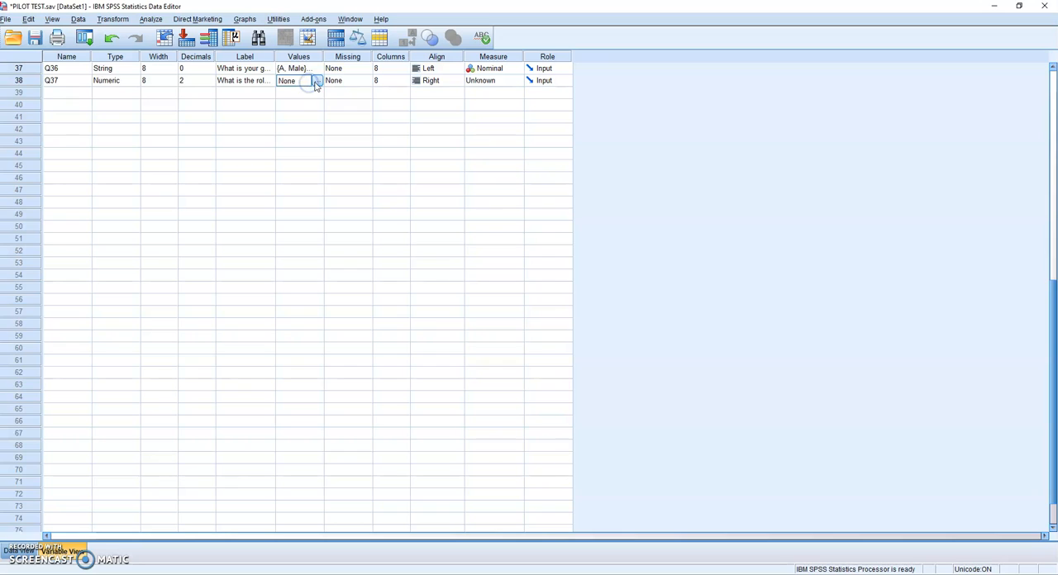
pyautogui.click(317, 81)
pyautogui.write('A')
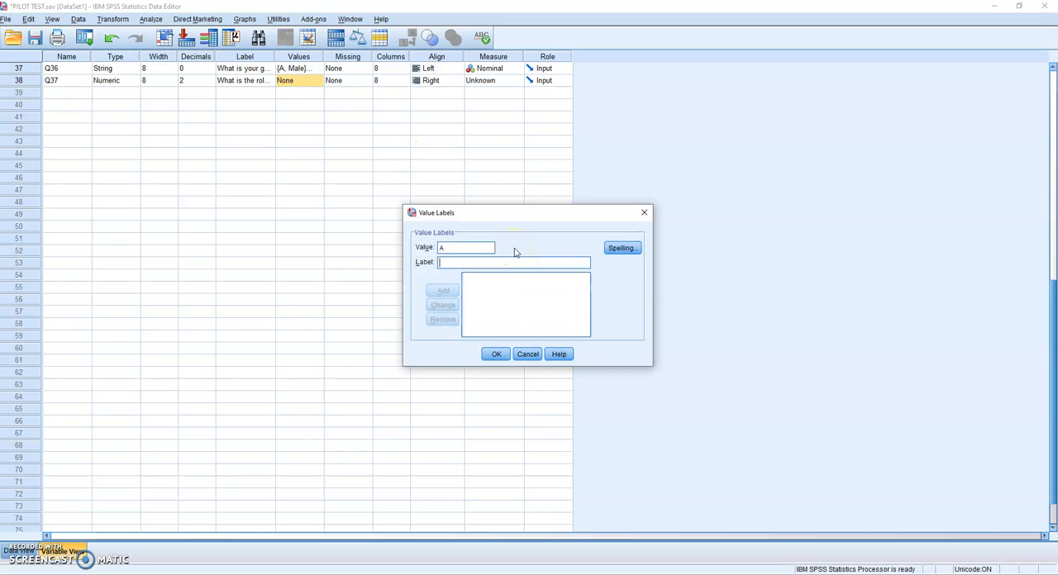
pyautogui.write('Catalyst')
pyautogui.press('Return')
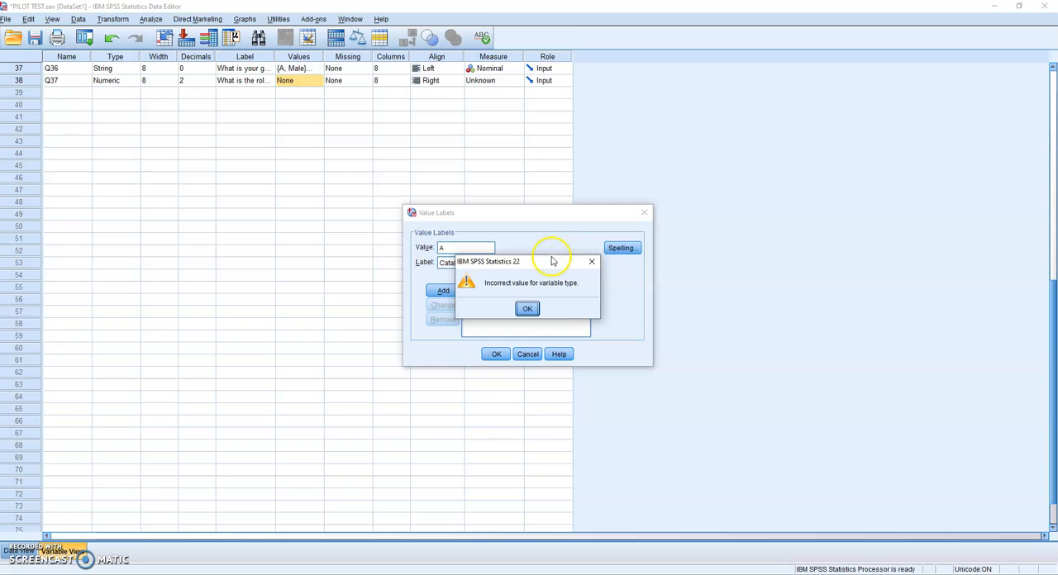
pyautogui.click(527, 308)
pyautogui.click(443, 292)
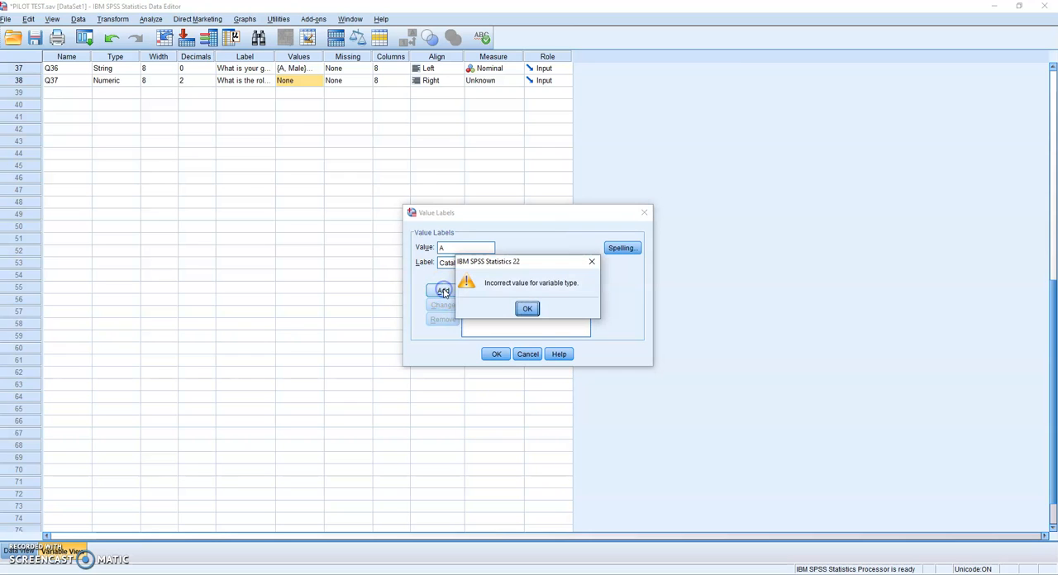
pyautogui.click(526, 306)
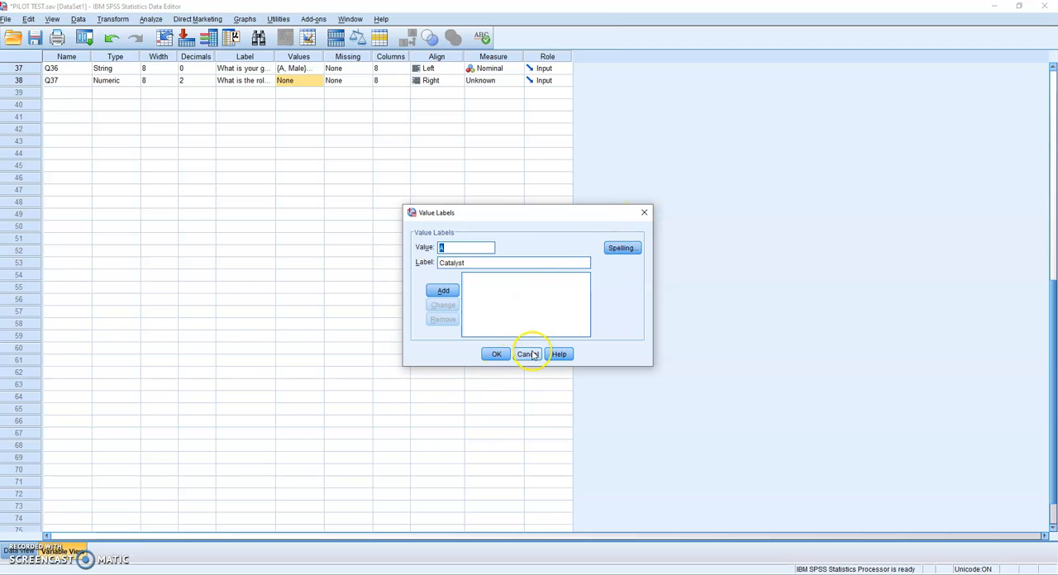
pyautogui.click(644, 213)
# Step: Add value labels to Q37 defining 1 as Strong and 2 as Disagree
pyautogui.click(317, 81)
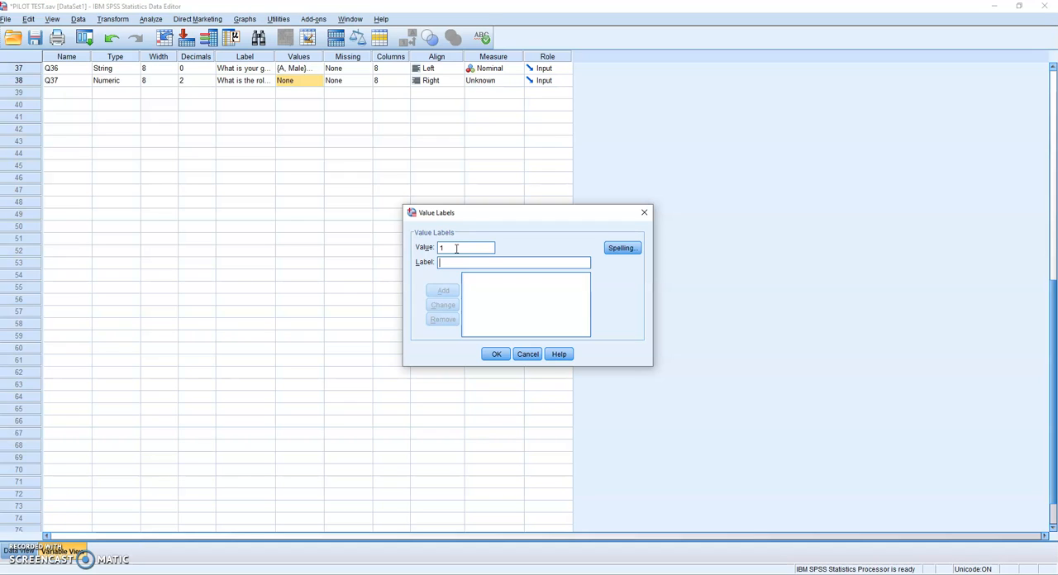
pyautogui.write('Stong')
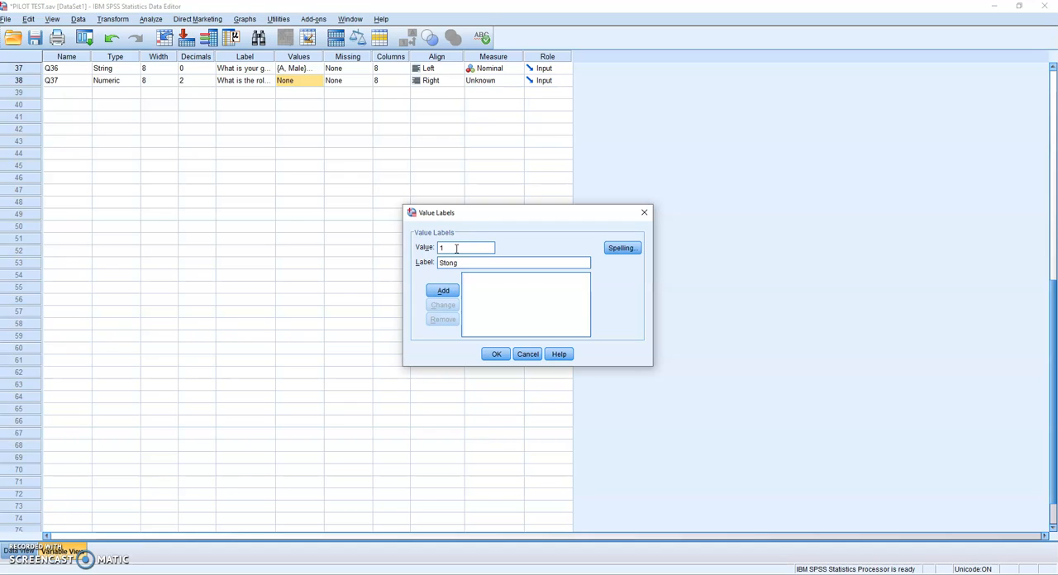
pyautogui.write('r')
pyautogui.press('Return')
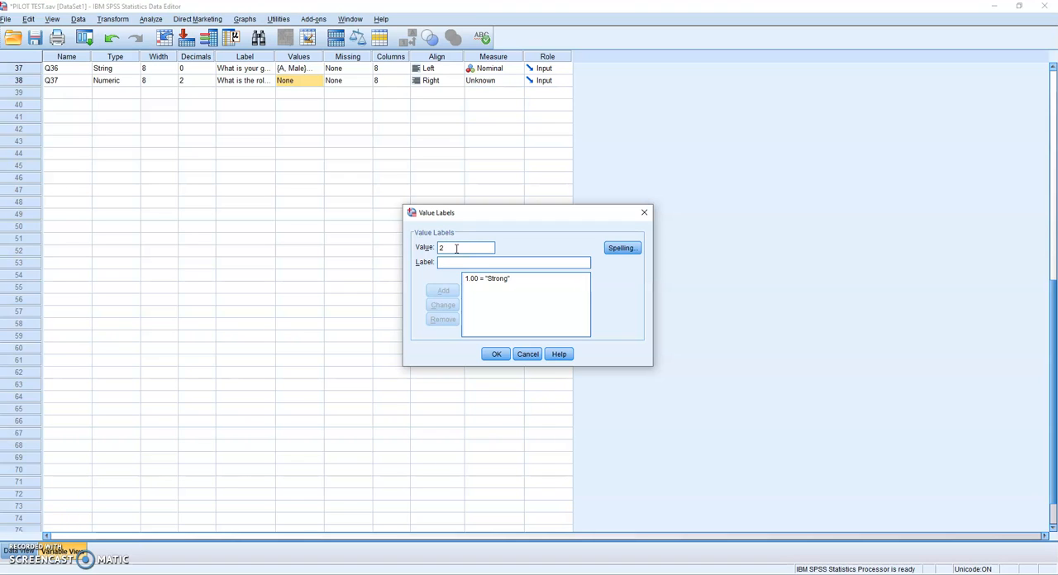
pyautogui.press('Tab')
pyautogui.write('Disagree')
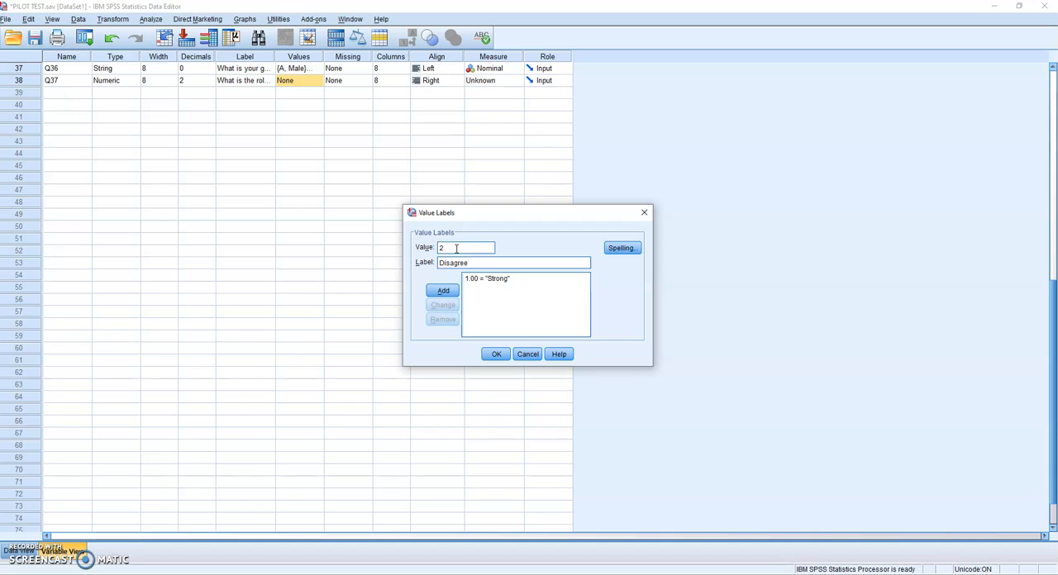
pyautogui.press('Return')
# Step: Add two more value labels to Q37, defining 3 as Neutral and 4 as Agree
pyautogui.write('3')
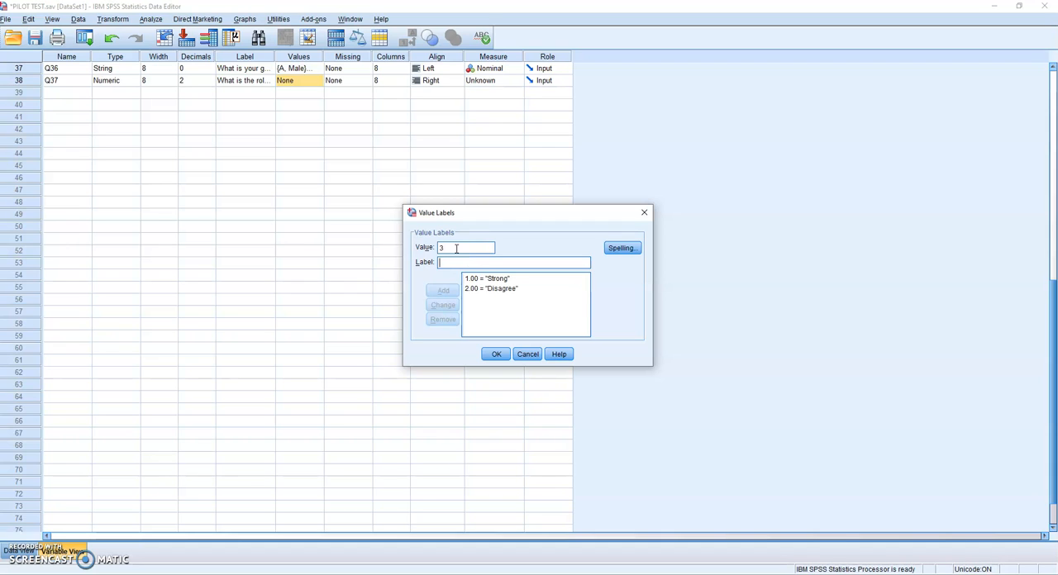
pyautogui.write('Neutral')
pyautogui.press('Return')
pyautogui.write('4agree')
pyautogui.press('BackSpace')
pyautogui.press('BackSpace')
pyautogui.press('BackSpace')
pyautogui.press('BackSpace')
pyautogui.press('BackSpace')
pyautogui.write('Agree')
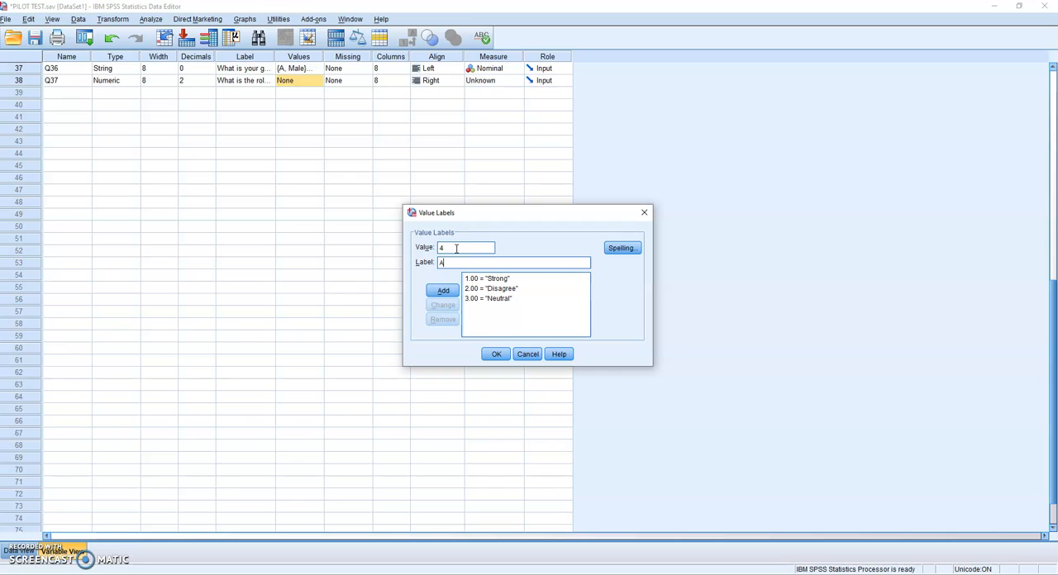
pyautogui.press('Return')
# Step: Add a value label to Q37 defining 5 as "Stronng agree" and apply the set of value labels
pyautogui.write('5')
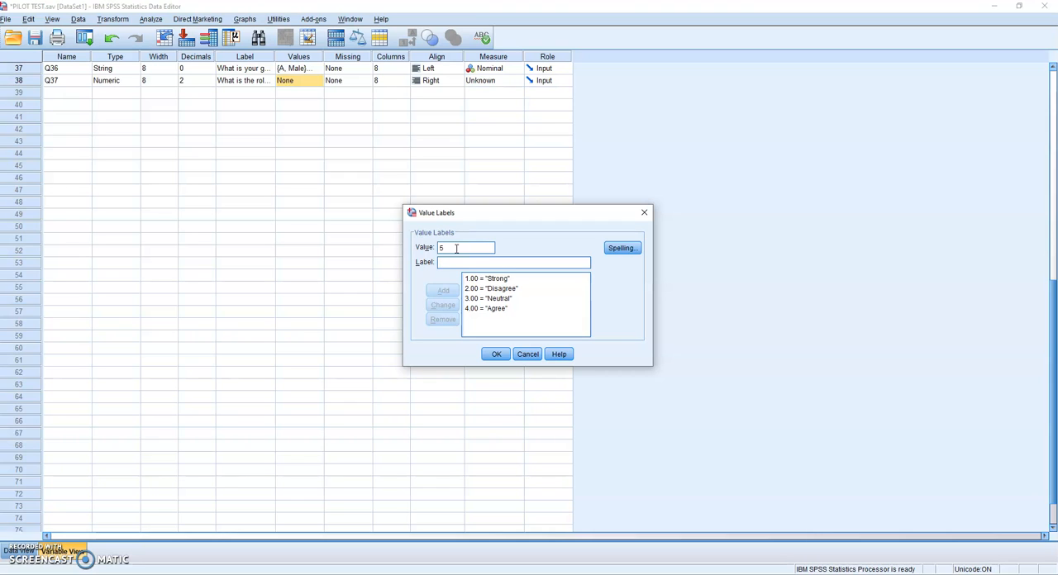
pyautogui.press('Tab')
pyautogui.write('Stronbg')
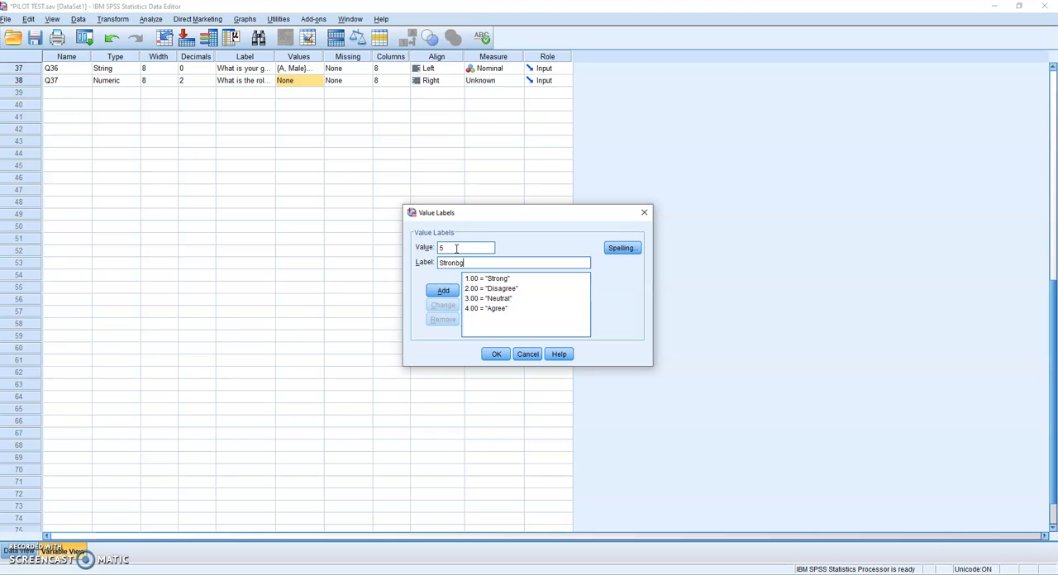
pyautogui.press('BackSpace')
pyautogui.press('BackSpace')
pyautogui.write('ng agree')
pyautogui.press('Return')
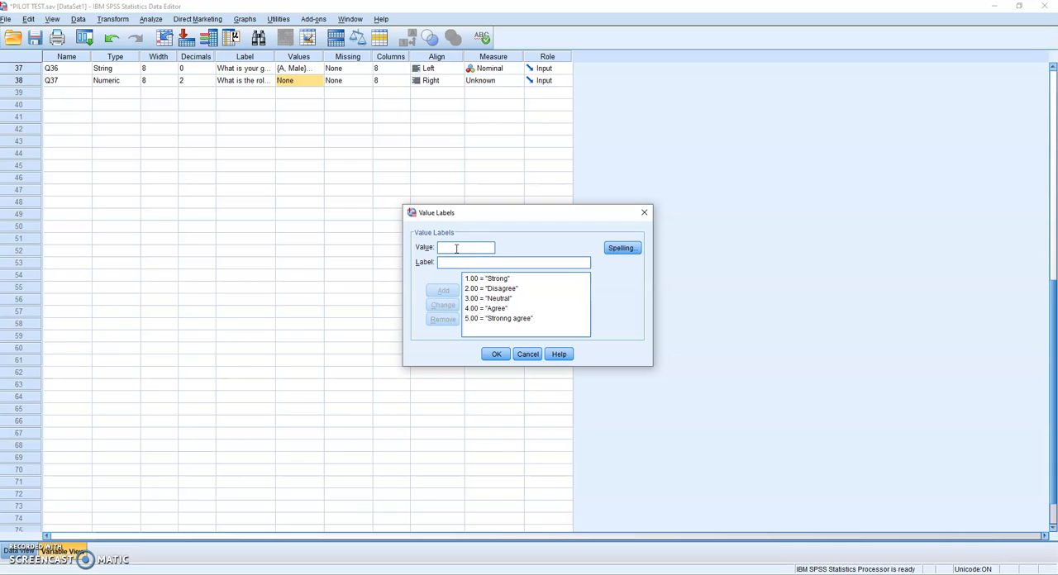
pyautogui.click(496, 354)
# Step: Delete the variables VAR00001, Q36 and Q37 in rows 36 to 38, and narrow the Label column
pyautogui.scroll(3, 438, 312)
pyautogui.scroll(-3, 439, 314)
pyautogui.scroll(3, 439, 314)
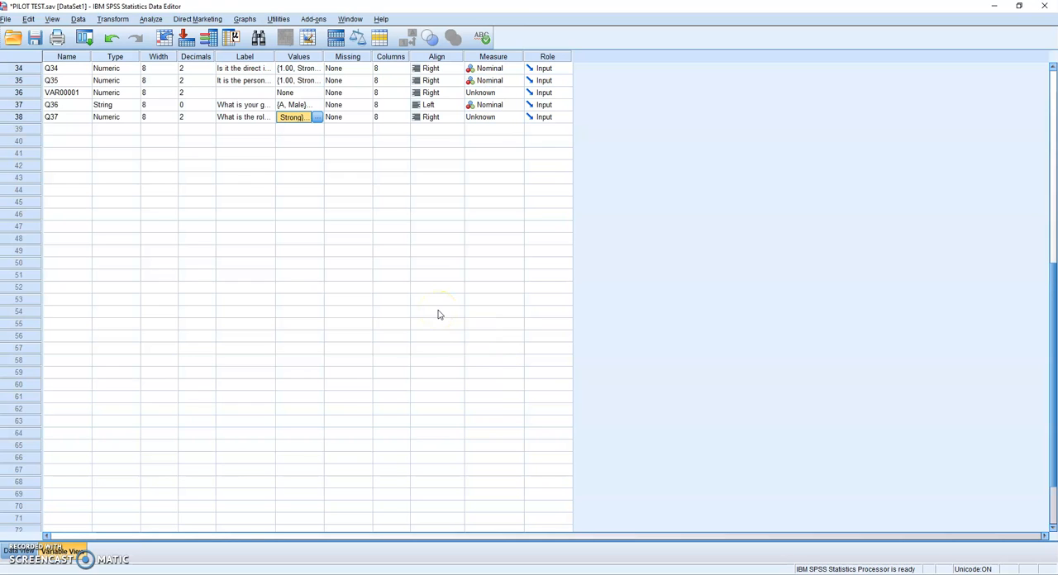
pyautogui.click(35, 93)
pyautogui.moveTo(38, 105); pyautogui.dragTo(38, 117)
pyautogui.rightClick(39, 110)
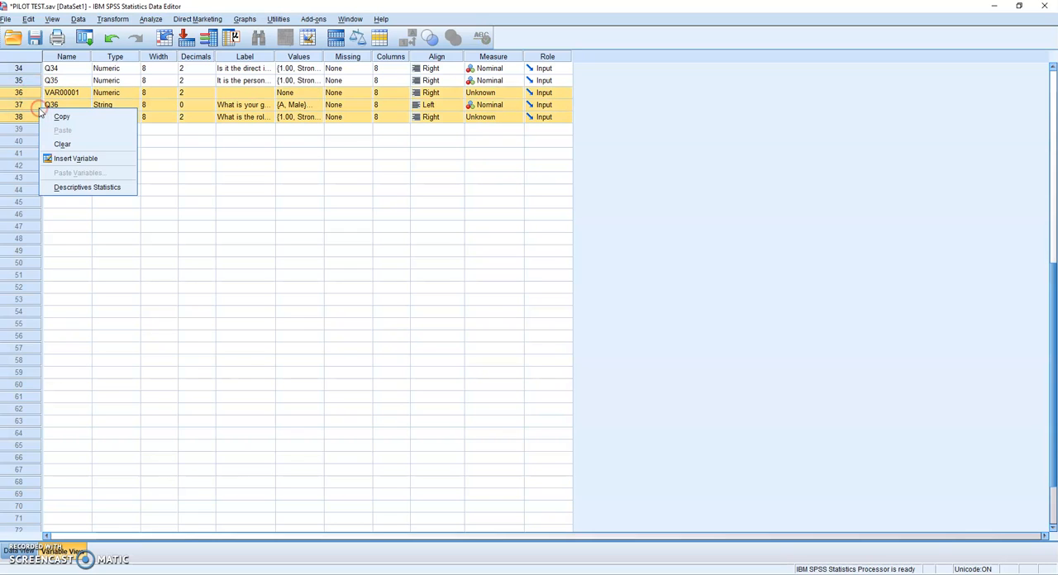
pyautogui.click(74, 144)
pyautogui.scroll(11, 141, 165)
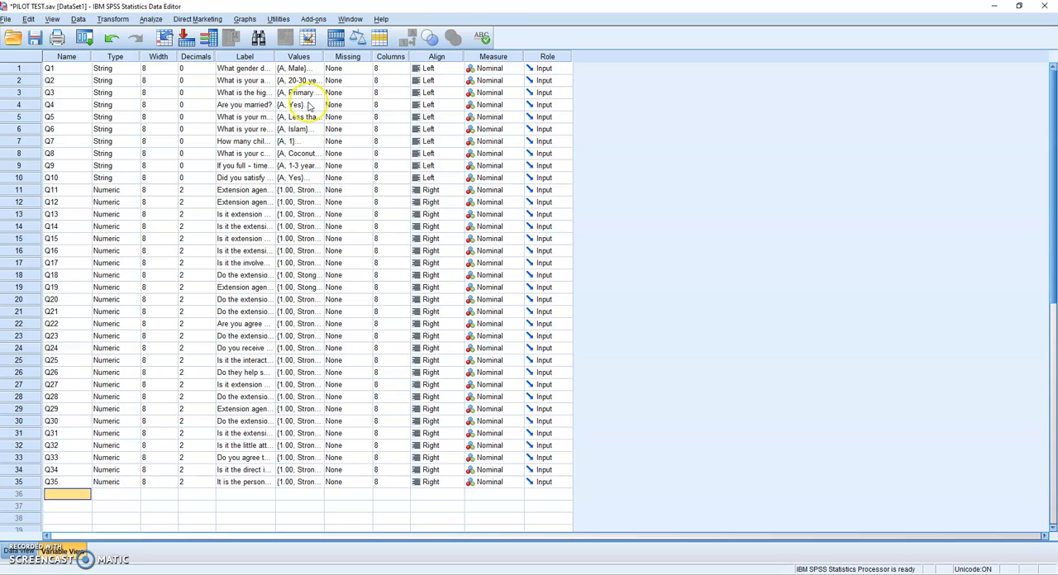
pyautogui.moveTo(275, 56); pyautogui.dragTo(233, 55)
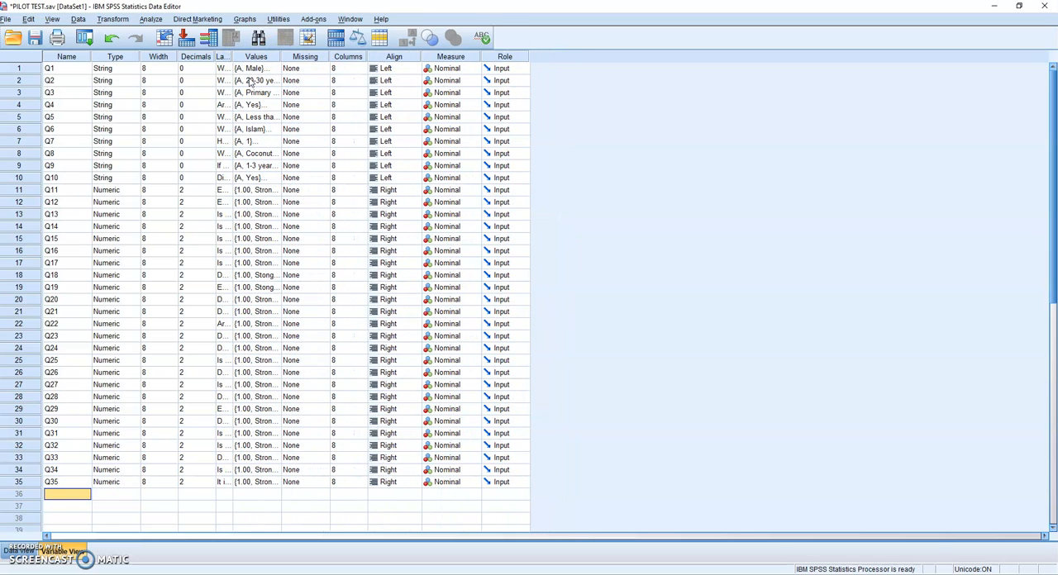
# Step: Switch to Data View and review the first respondent's answers starting from Q1, including Q2 and Q3
pyautogui.click(11, 551)
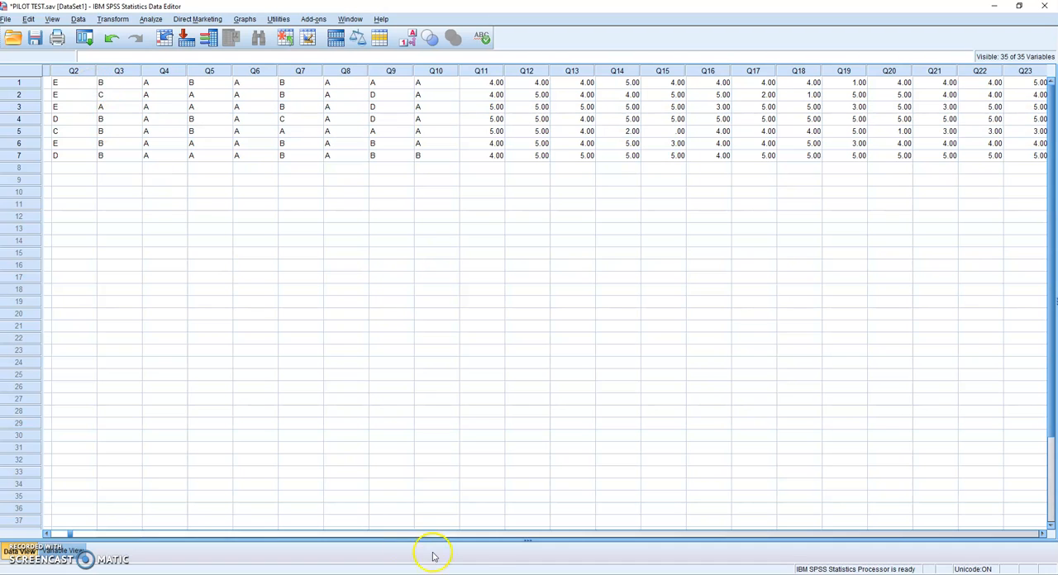
pyautogui.click(494, 538)
pyautogui.moveTo(506, 538); pyautogui.dragTo(48, 536)
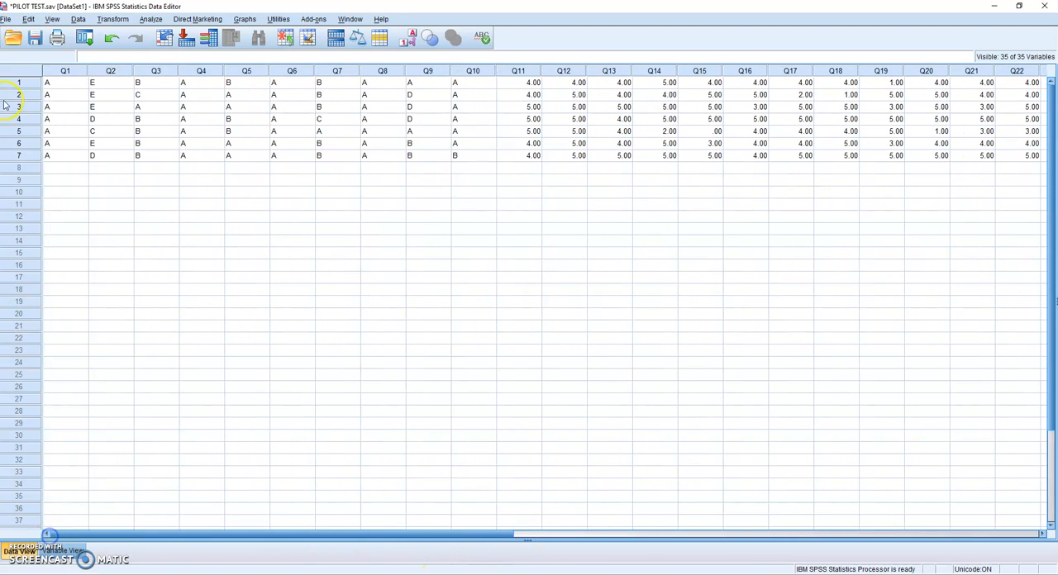
pyautogui.click(66, 181)
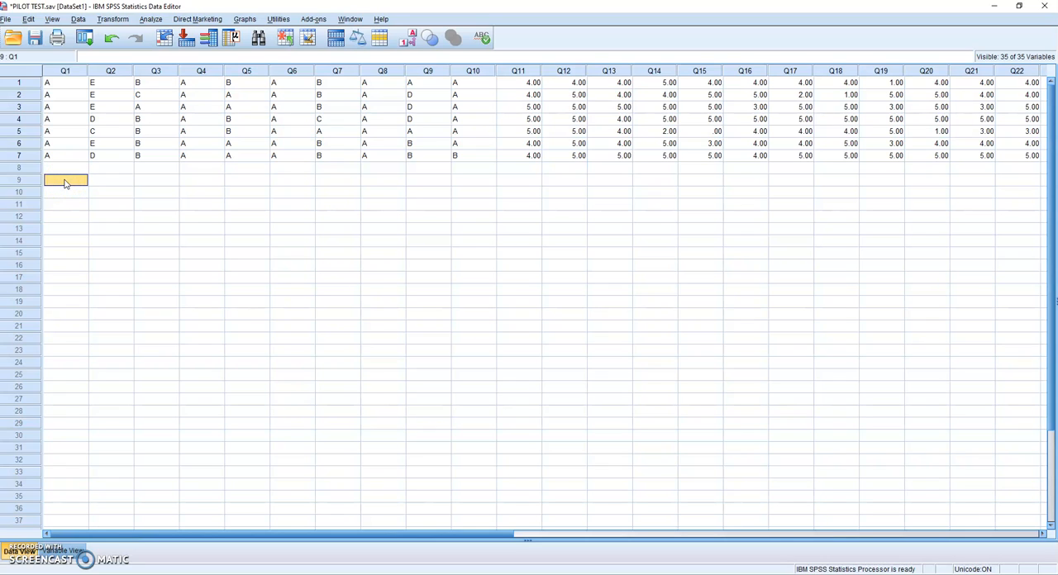
pyautogui.click(53, 84)
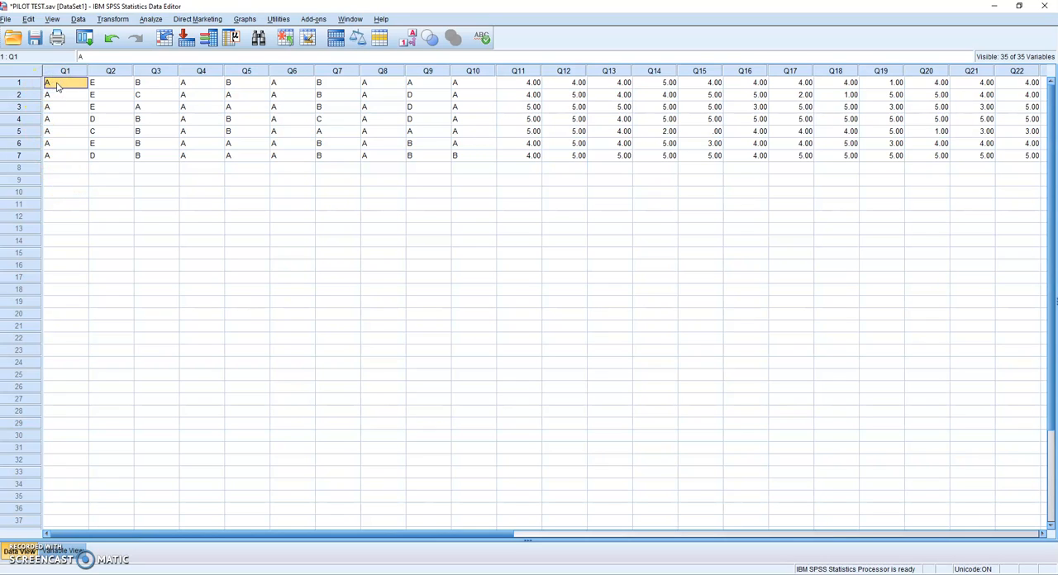
pyautogui.click(106, 82)
pyautogui.click(160, 84)
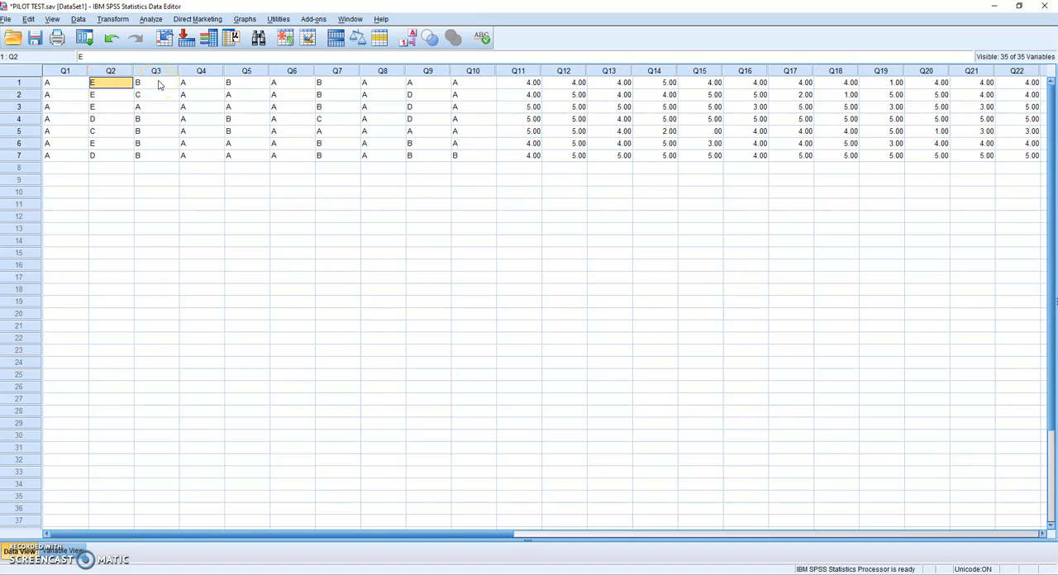
# Step: Set the first respondent's answer for Q12 to 5
pyautogui.click(529, 85)
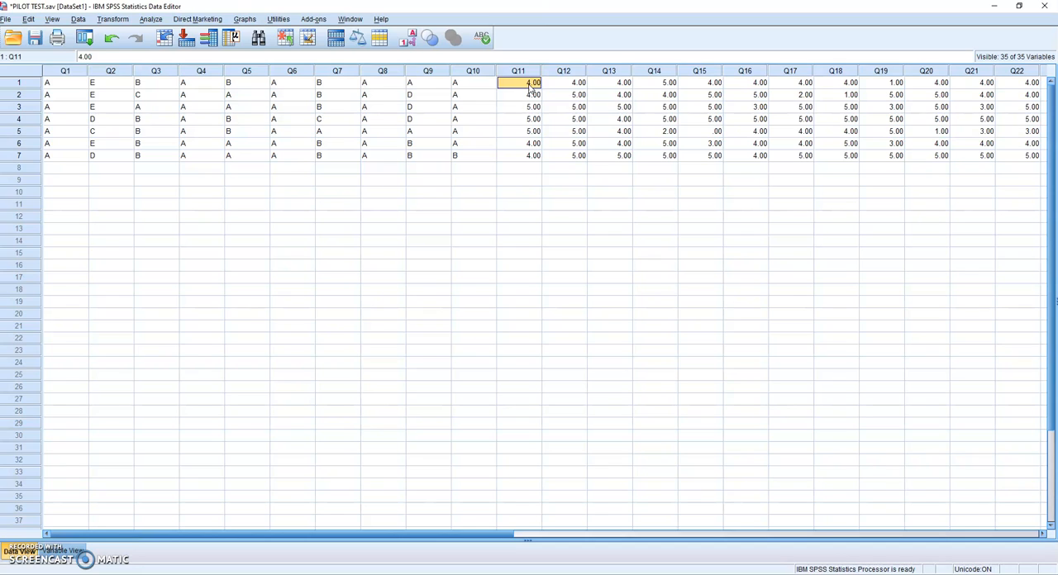
pyautogui.press('Right')
pyautogui.write('7')
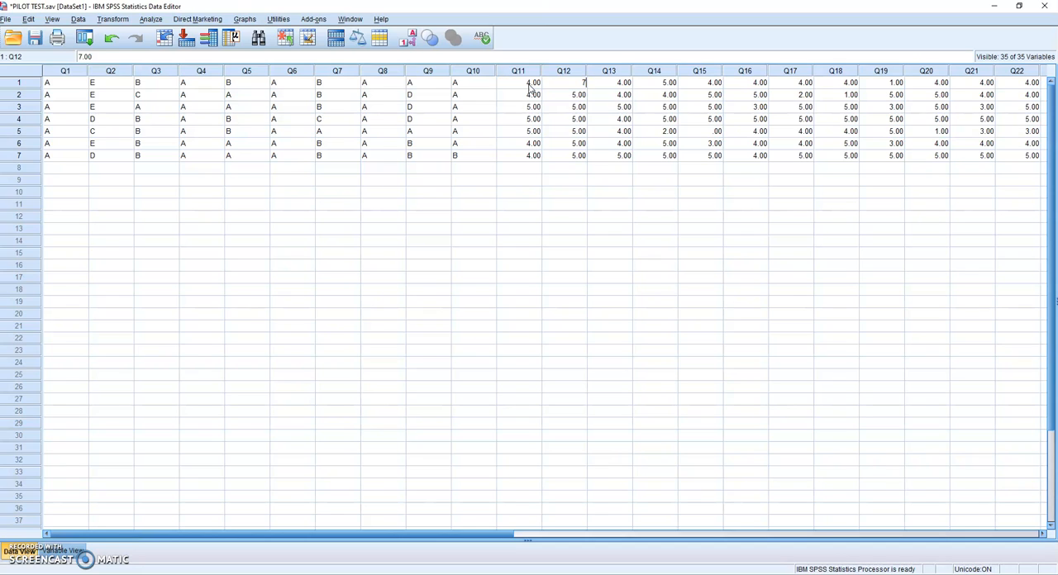
pyautogui.press('BackSpace')
pyautogui.write('5')
pyautogui.press('Tab')
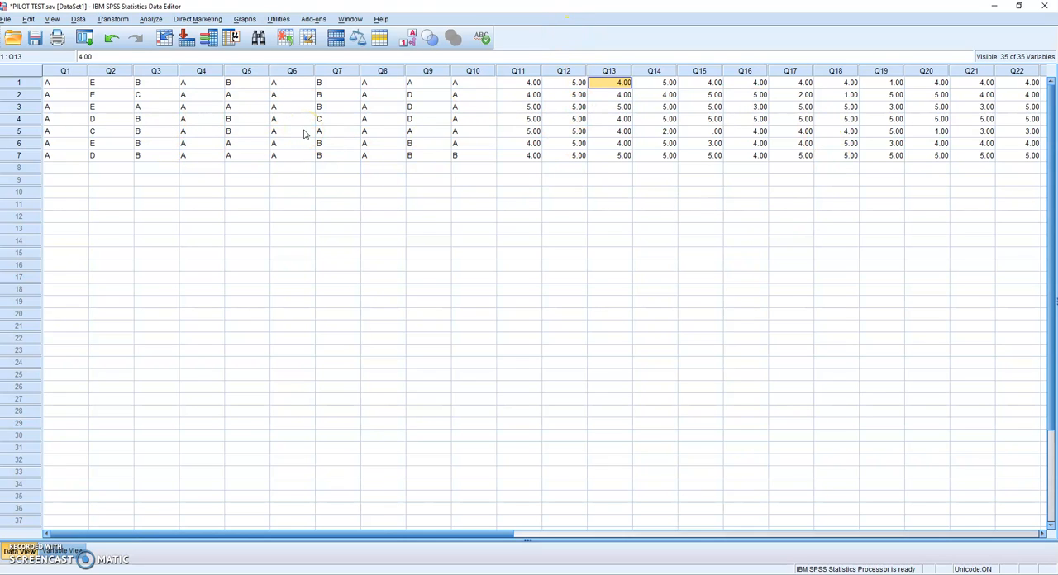
# Step: Run a Reliability Analysis with the Alpha model, using all the numeric questions Q11 to Q35 as items
pyautogui.click(147, 21)
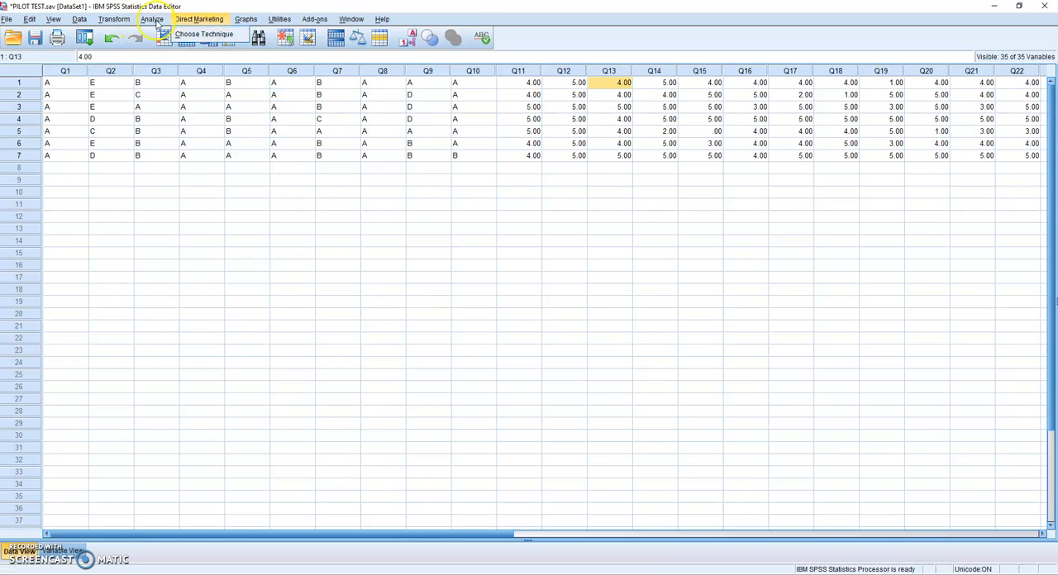
pyautogui.moveTo(175, 201)
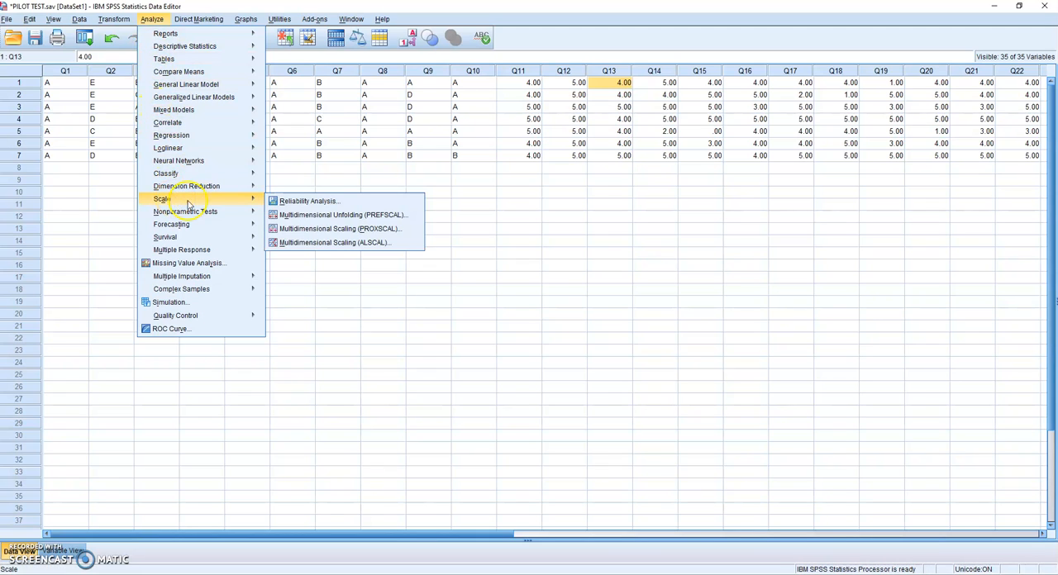
pyautogui.click(331, 203)
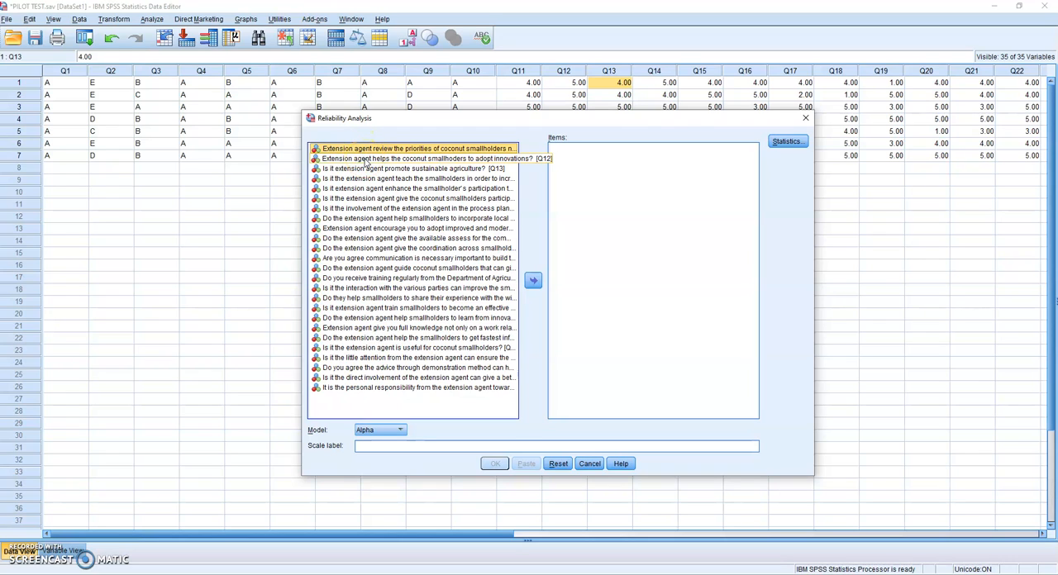
pyautogui.keyDown('ctrl'); pyautogui.click(364, 158); pyautogui.keyUp('ctrl')
pyautogui.keyDown('ctrl'); pyautogui.click(364, 177); pyautogui.keyUp('ctrl')
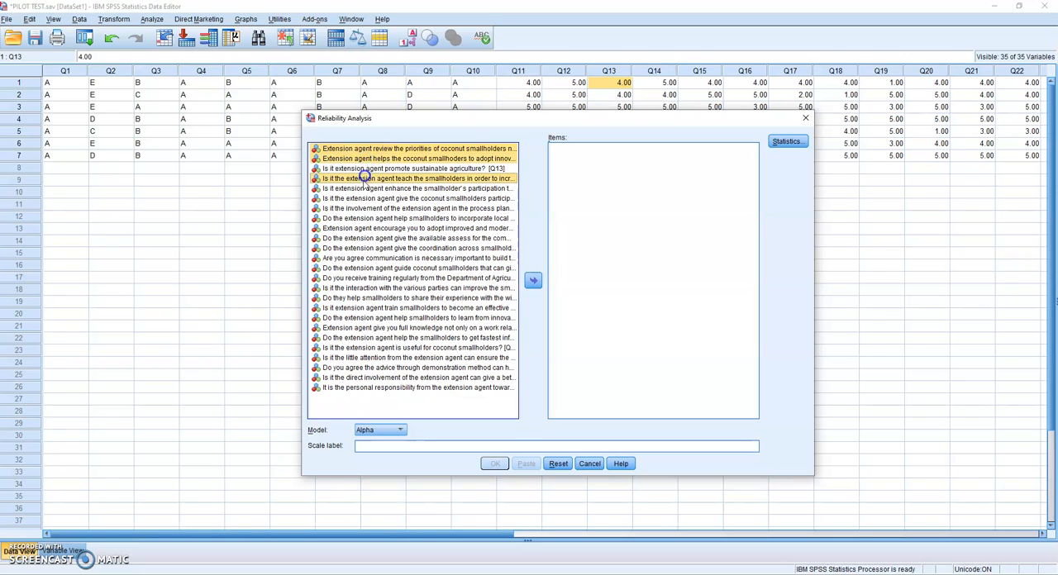
pyautogui.keyDown('ctrl'); pyautogui.click(363, 198); pyautogui.keyUp('ctrl')
pyautogui.keyDown('ctrl'); pyautogui.click(362, 170); pyautogui.keyUp('ctrl')
pyautogui.keyDown('ctrl'); pyautogui.click(365, 189); pyautogui.keyUp('ctrl')
pyautogui.keyDown('ctrl'); pyautogui.click(364, 209); pyautogui.keyUp('ctrl')
pyautogui.keyDown('ctrl'); pyautogui.click(362, 219); pyautogui.keyUp('ctrl')
pyautogui.keyDown('ctrl'); pyautogui.click(361, 229); pyautogui.keyUp('ctrl')
pyautogui.keyDown('ctrl'); pyautogui.click(361, 239); pyautogui.keyUp('ctrl')
pyautogui.keyDown('ctrl'); pyautogui.click(360, 248); pyautogui.keyUp('ctrl')
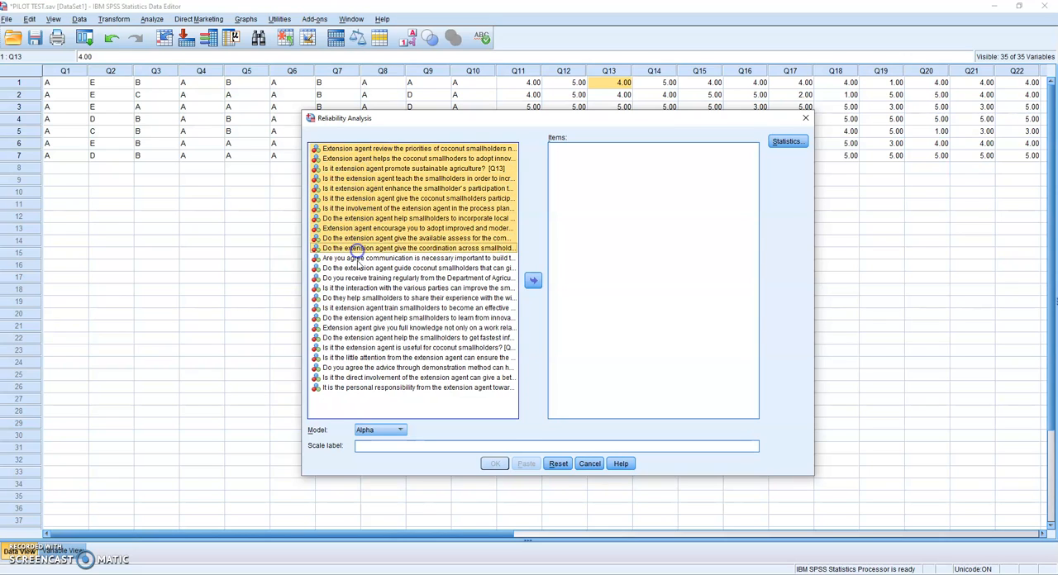
pyautogui.keyDown('ctrl'); pyautogui.click(360, 259); pyautogui.keyUp('ctrl')
pyautogui.keyDown('ctrl'); pyautogui.click(360, 269); pyautogui.keyUp('ctrl')
pyautogui.keyDown('ctrl'); pyautogui.click(361, 278); pyautogui.keyUp('ctrl')
pyautogui.keyDown('ctrl'); pyautogui.click(360, 289); pyautogui.keyUp('ctrl')
pyautogui.keyDown('ctrl'); pyautogui.click(361, 299); pyautogui.keyUp('ctrl')
pyautogui.keyDown('ctrl'); pyautogui.click(360, 308); pyautogui.keyUp('ctrl')
pyautogui.keyDown('ctrl'); pyautogui.click(361, 318); pyautogui.keyUp('ctrl')
pyautogui.keyDown('ctrl'); pyautogui.click(360, 328); pyautogui.keyUp('ctrl')
pyautogui.keyDown('ctrl'); pyautogui.click(361, 338); pyautogui.keyUp('ctrl')
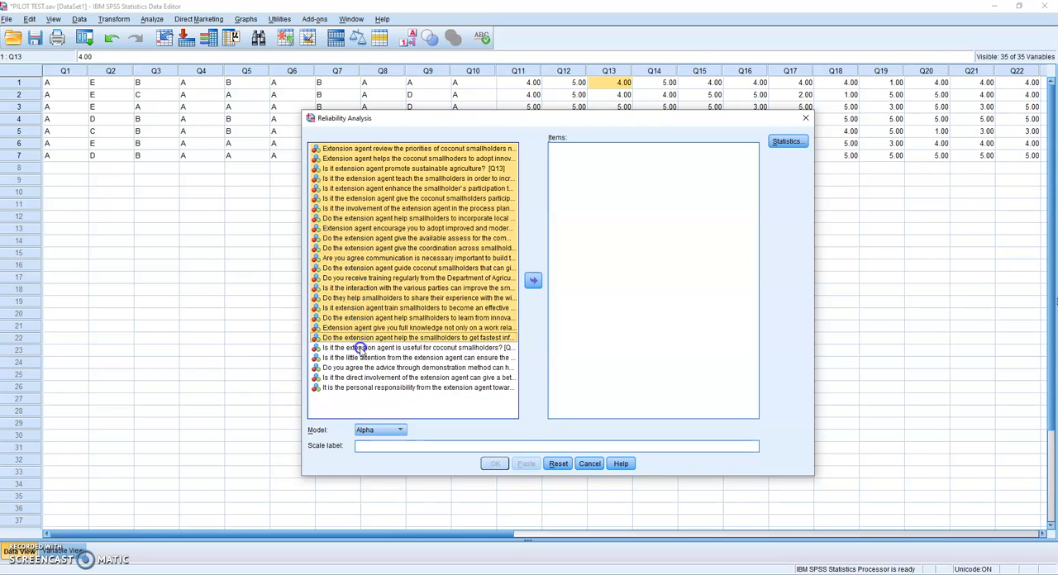
pyautogui.keyDown('ctrl'); pyautogui.click(359, 348); pyautogui.keyUp('ctrl')
pyautogui.keyDown('ctrl'); pyautogui.click(359, 358); pyautogui.keyUp('ctrl')
pyautogui.keyDown('ctrl'); pyautogui.click(357, 367); pyautogui.keyUp('ctrl')
pyautogui.keyDown('ctrl'); pyautogui.click(358, 378); pyautogui.keyUp('ctrl')
pyautogui.keyDown('ctrl'); pyautogui.click(356, 388); pyautogui.keyUp('ctrl')
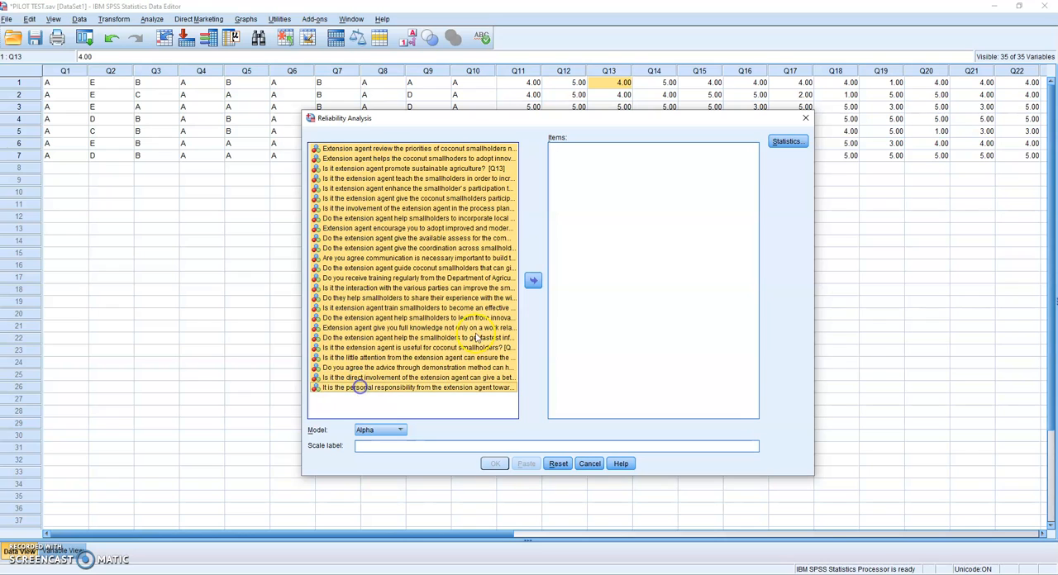
pyautogui.click(535, 279)
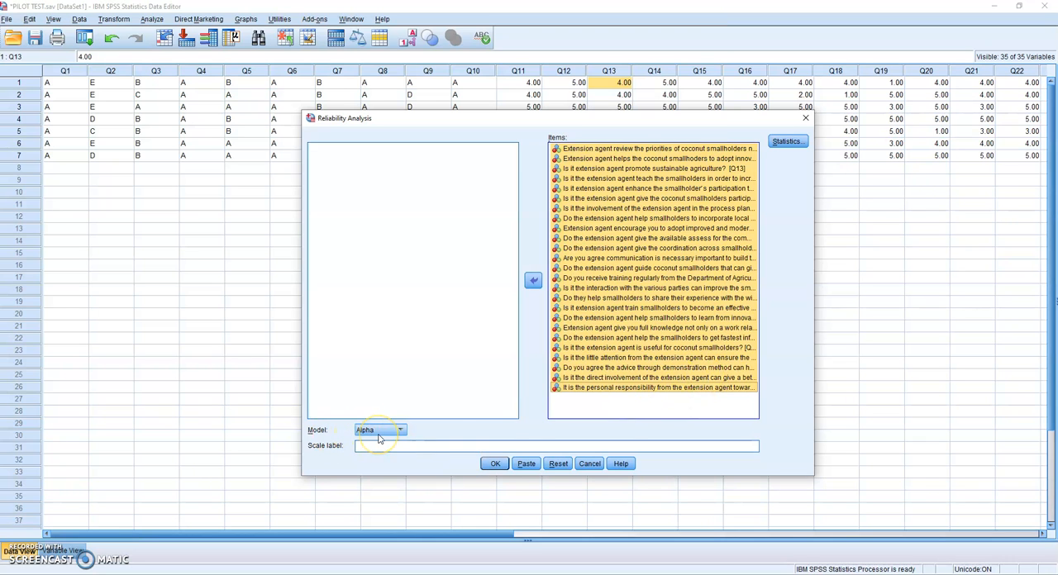
pyautogui.click(492, 465)
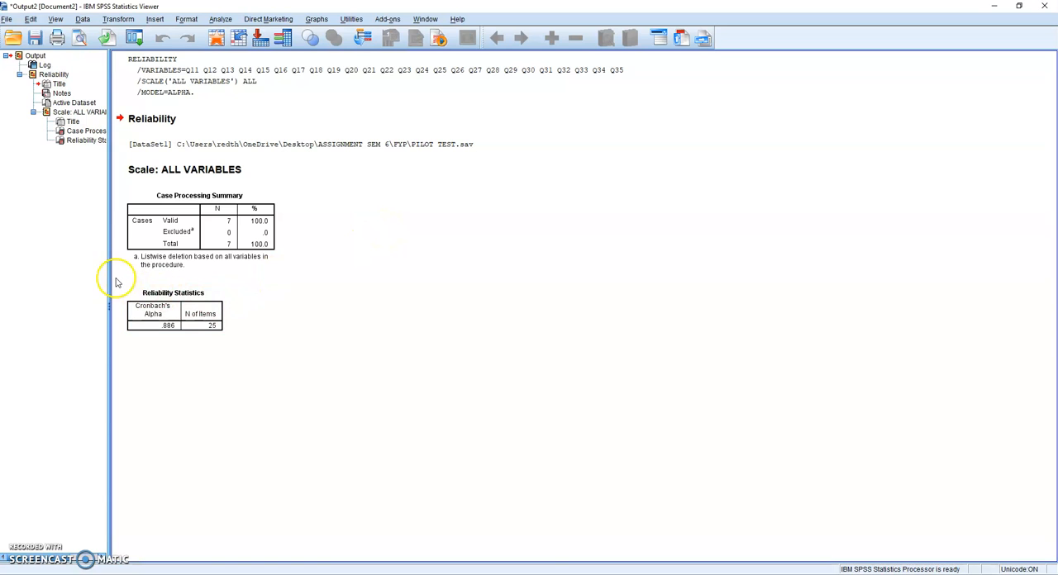
# Step: Select the Reliability Statistics table to read Cronbach's Alpha, and close the output without saving it
pyautogui.click(185, 315)
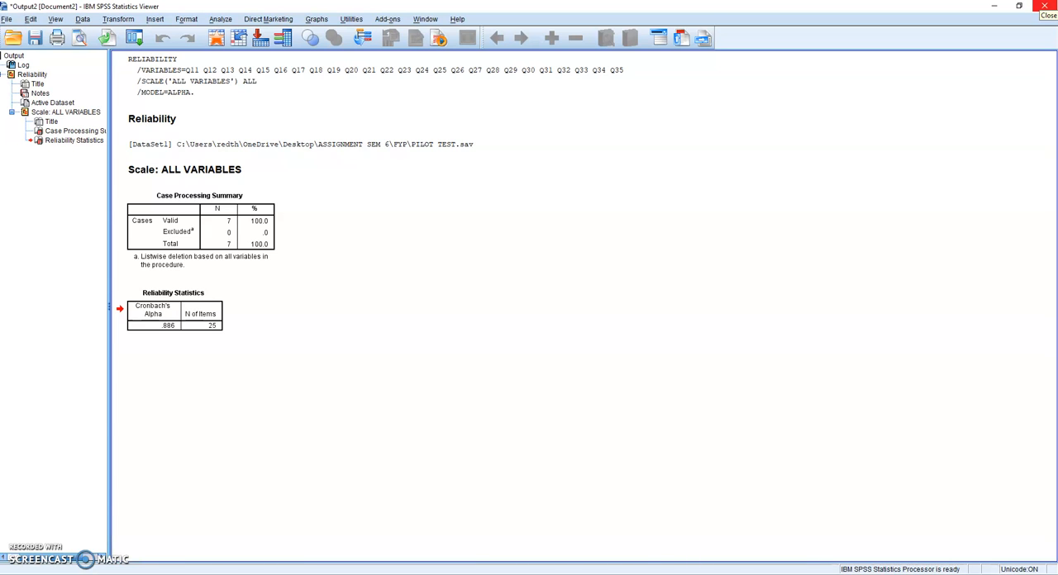
pyautogui.click(1044, 6)
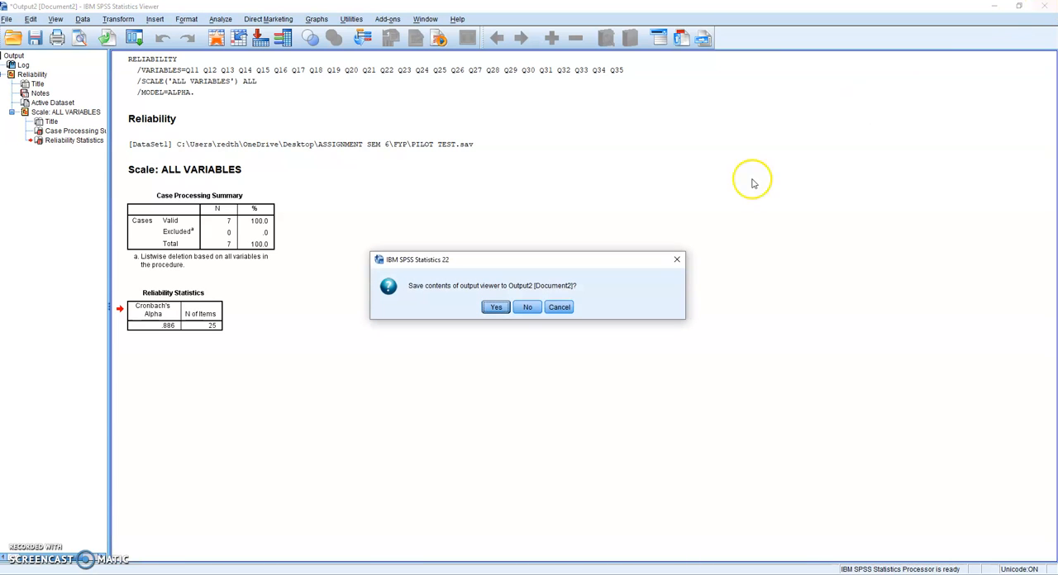
pyautogui.click(528, 307)
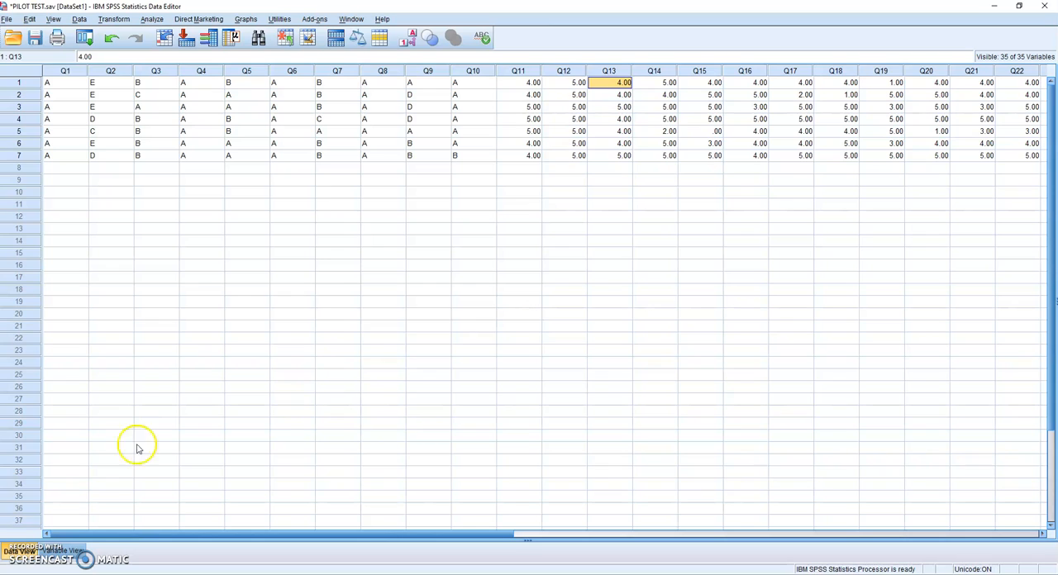